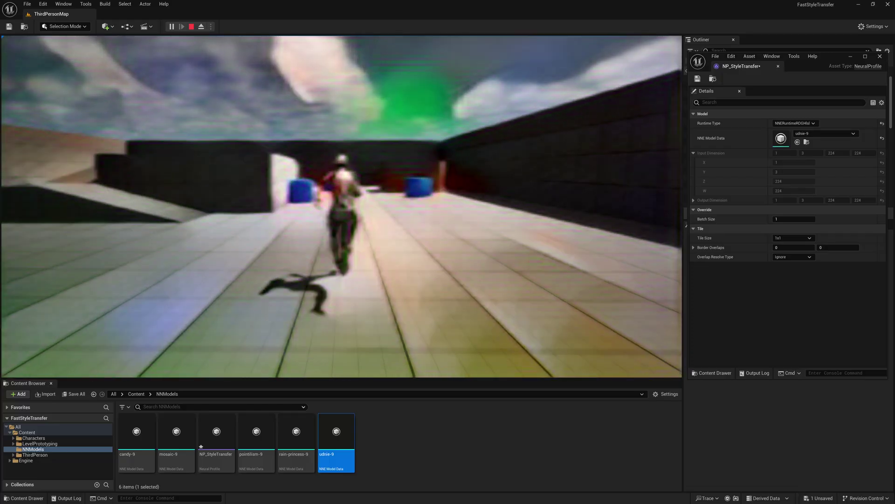
# Step: Preview the finished effect in-game, swapping the profile's style model from rain-princess-9 to mosaic-9
pyautogui.press('s')
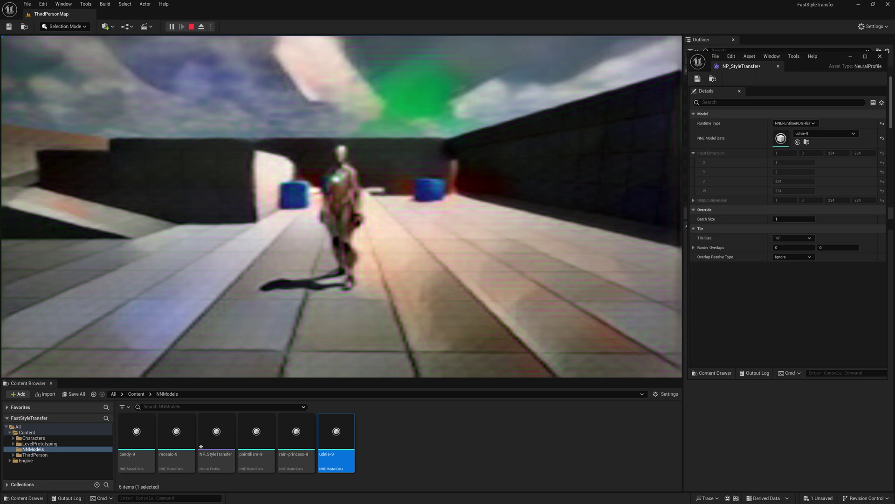
pyautogui.hotkey('shift', 'F1')
pyautogui.moveTo(296, 434); pyautogui.dragTo(798, 148)
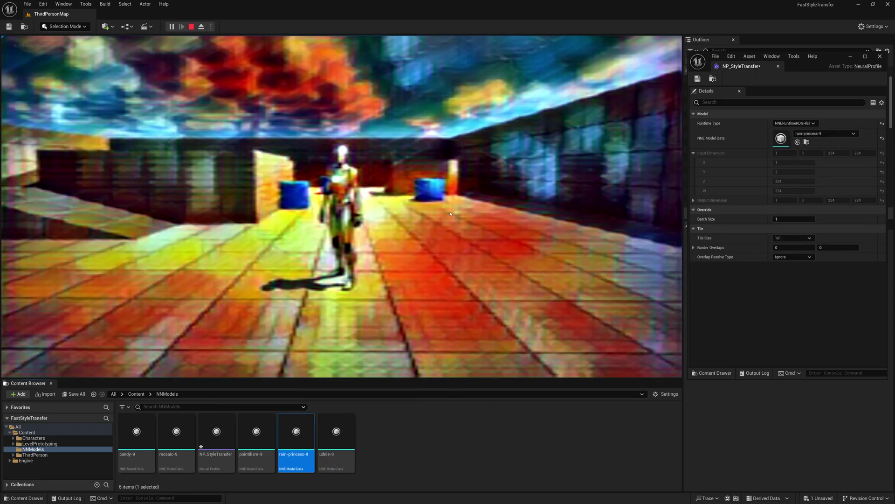
pyautogui.moveTo(176, 431); pyautogui.dragTo(775, 146)
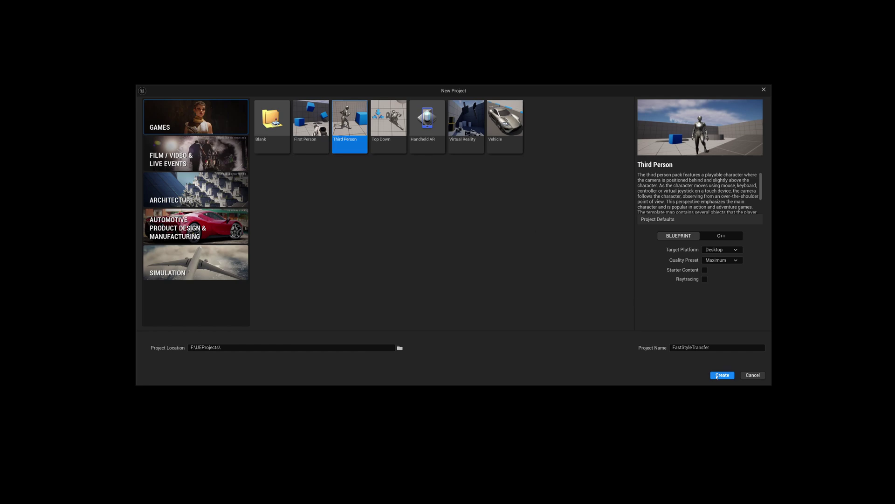
# Step: Create the FastStyleTransfer project and enable the experimental Neural Rendering plugin, accepting its warning
pyautogui.click(722, 375)
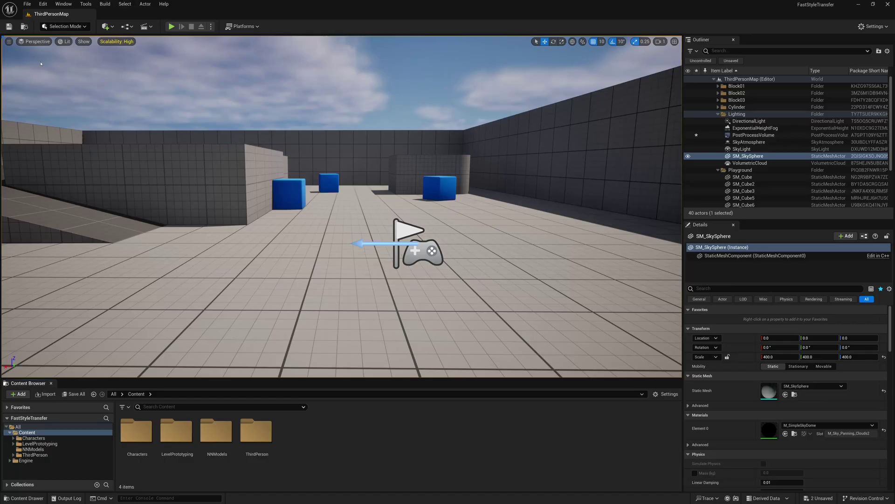
pyautogui.click(43, 4)
pyautogui.click(66, 124)
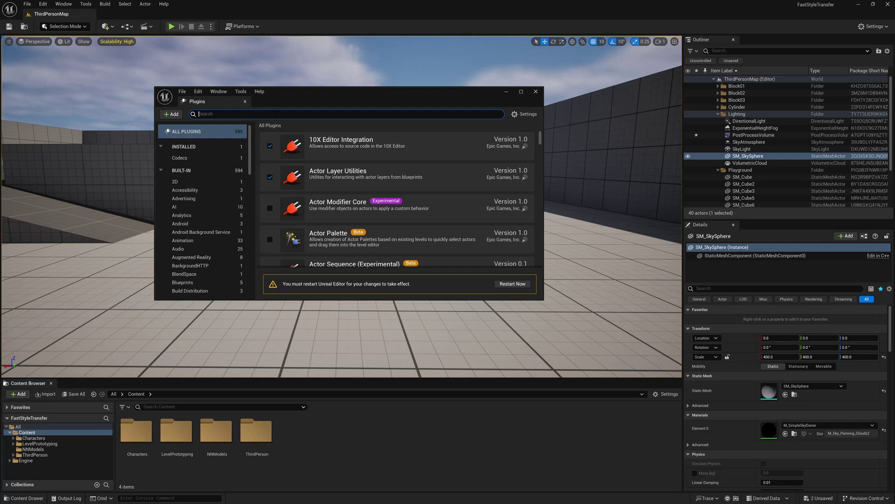
pyautogui.write('Neural Rendering')
pyautogui.click(270, 145)
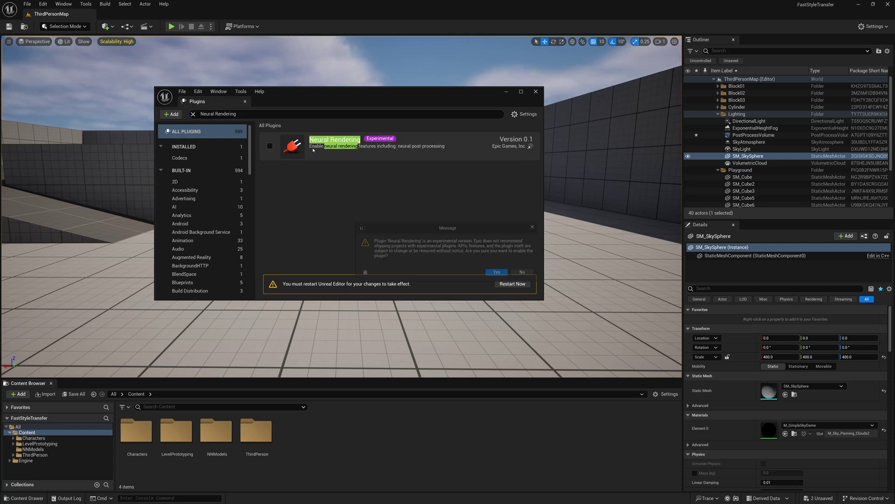
pyautogui.click(501, 274)
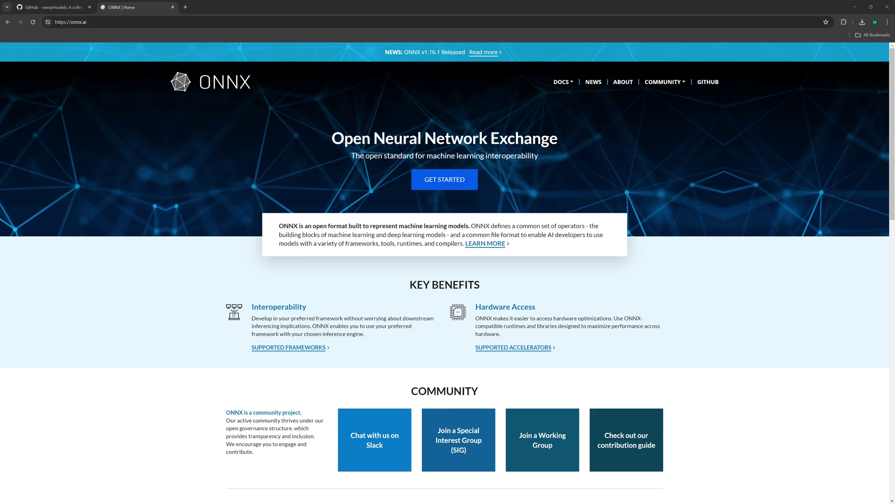
# Step: On the onnx/models repository, open Fast Neural Style Transfer and download the Mosaic model
pyautogui.click(52, 7)
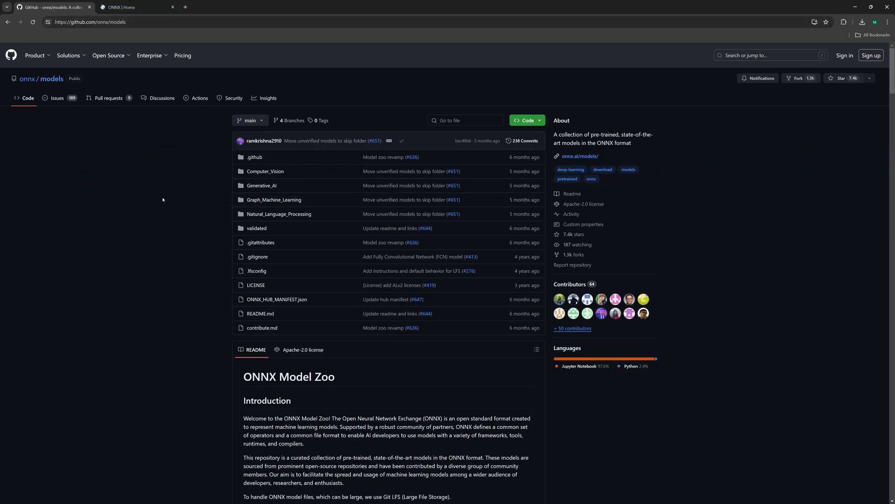
pyautogui.scroll(-20, 161, 194)
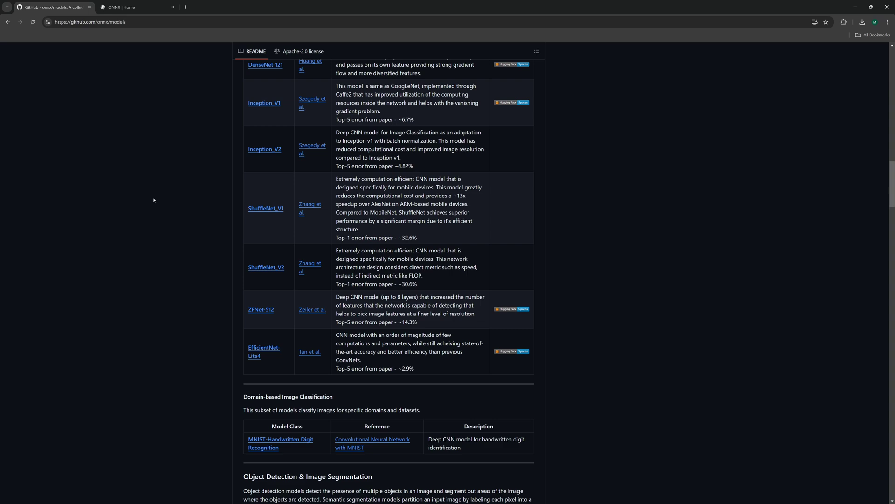
pyautogui.scroll(-15, 154, 200)
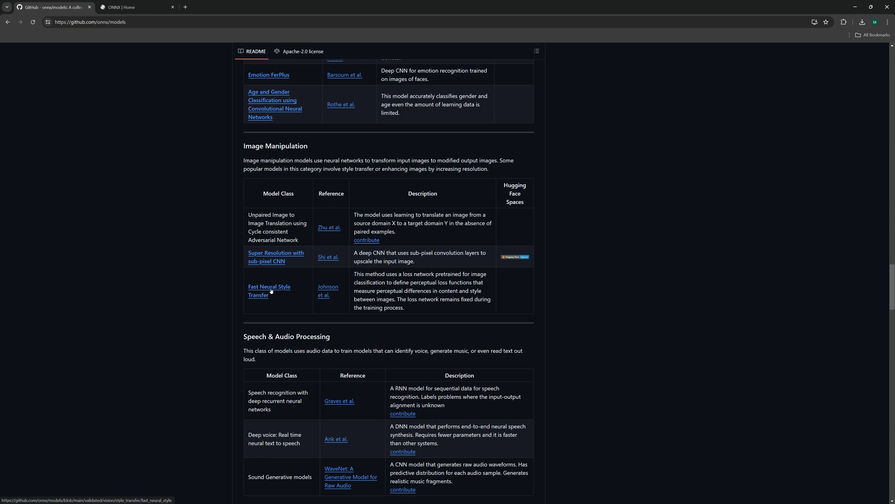
pyautogui.click(271, 290)
pyautogui.scroll(-4, 256, 297)
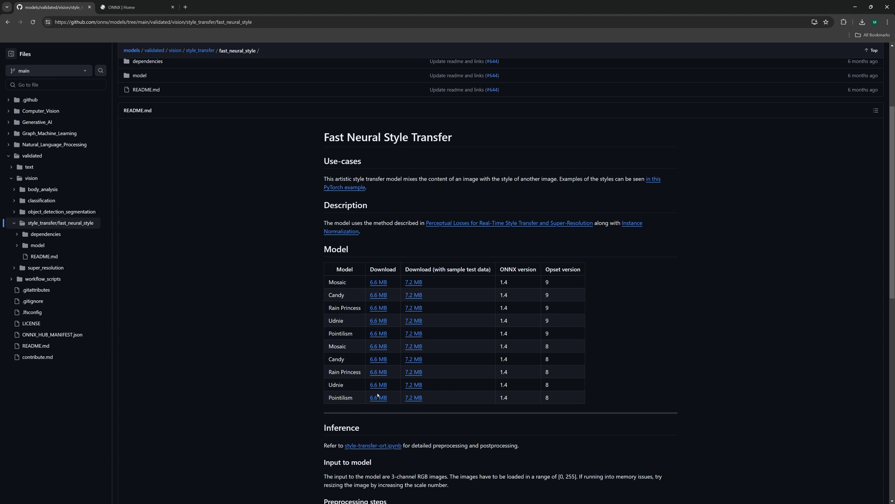
pyautogui.scroll(-1, 267, 264)
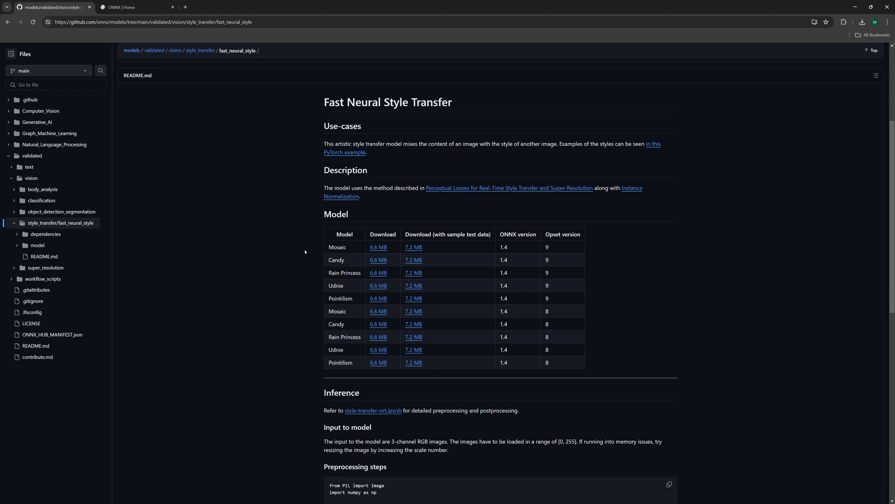
pyautogui.click(376, 248)
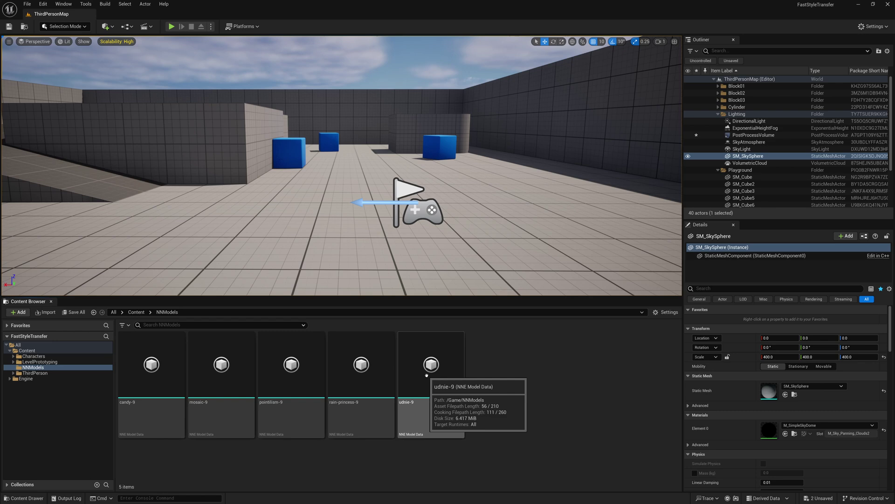
pyautogui.doubleClick(151, 368)
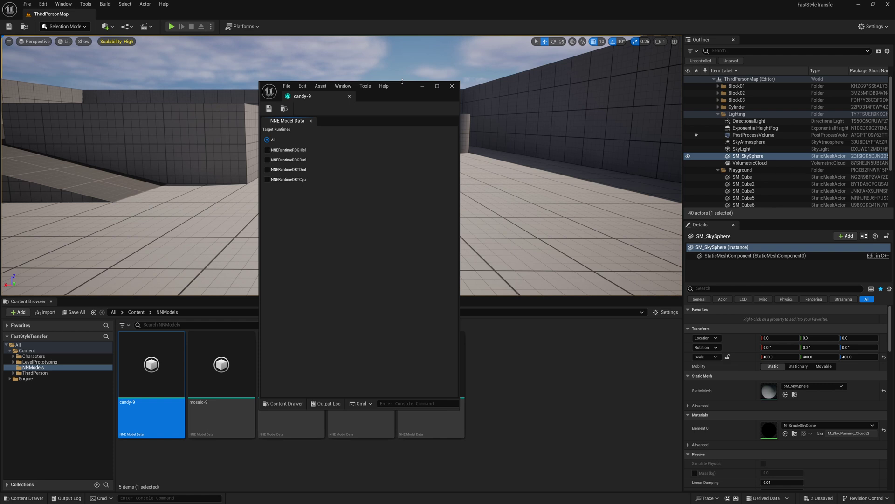
pyautogui.moveTo(402, 81); pyautogui.dragTo(302, 117)
pyautogui.click(345, 116)
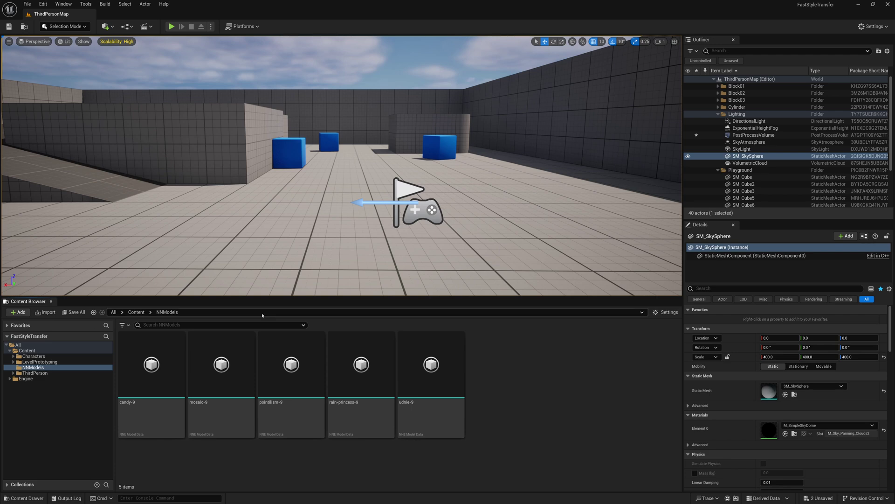
# Step: Create a Neural Profile from the Material submenu in NNModels, naming it NP_StyleTransfer
pyautogui.rightClick(495, 341)
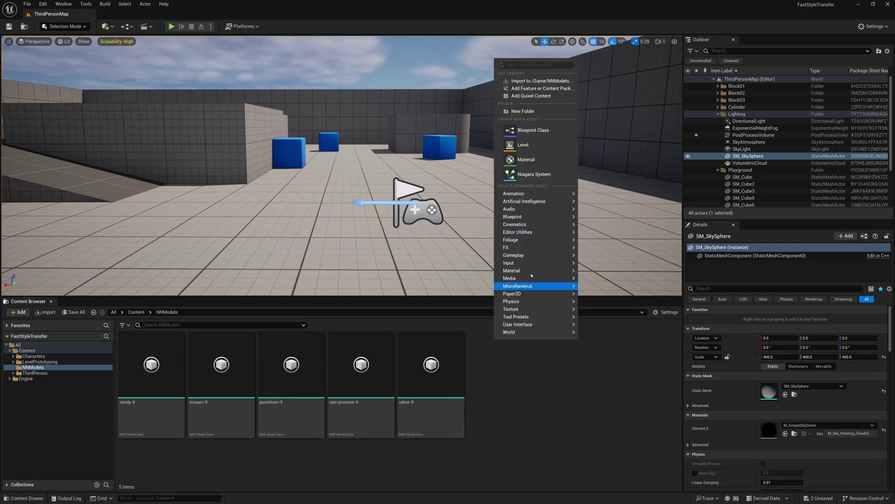
pyautogui.moveTo(536, 271)
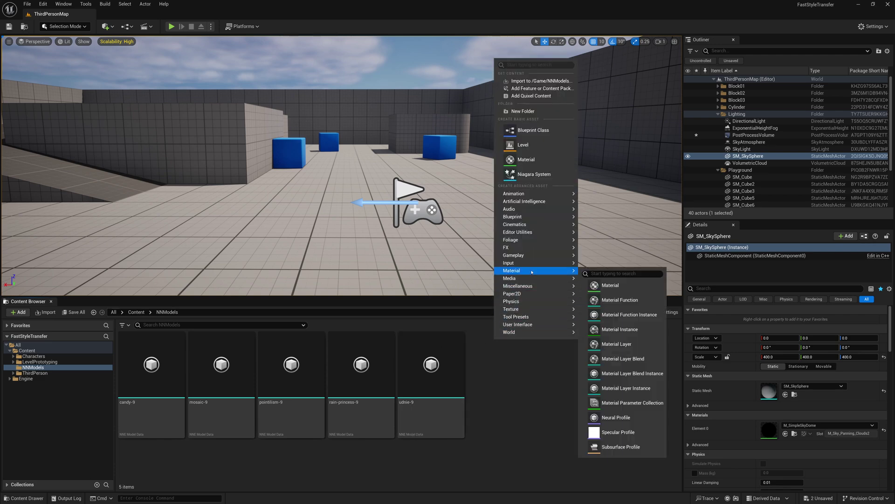
pyautogui.click(617, 416)
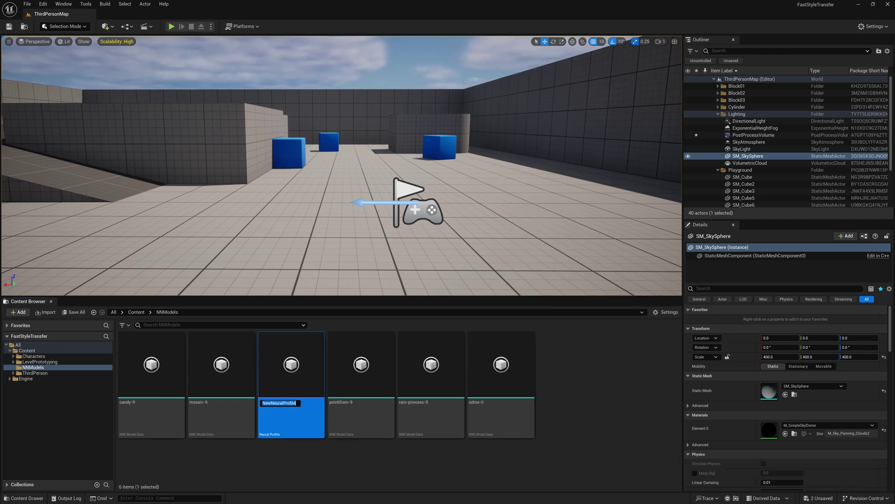
pyautogui.write('NP_StyleTransfer')
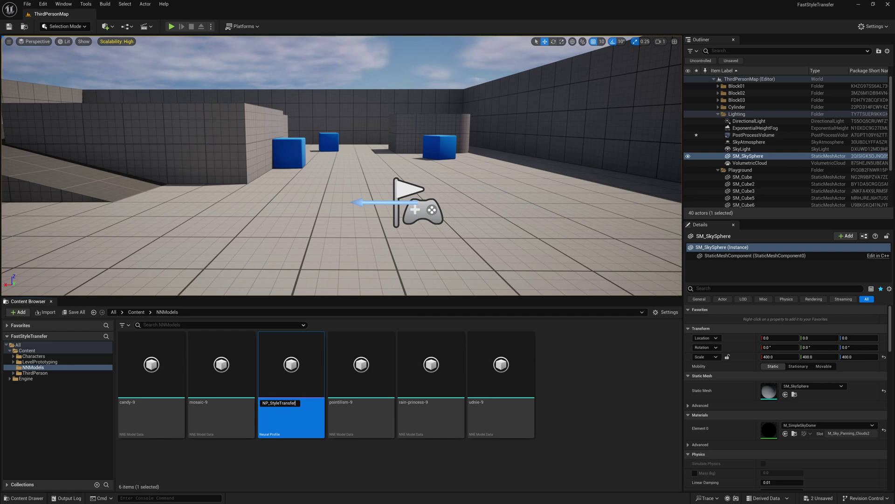
pyautogui.press('Return')
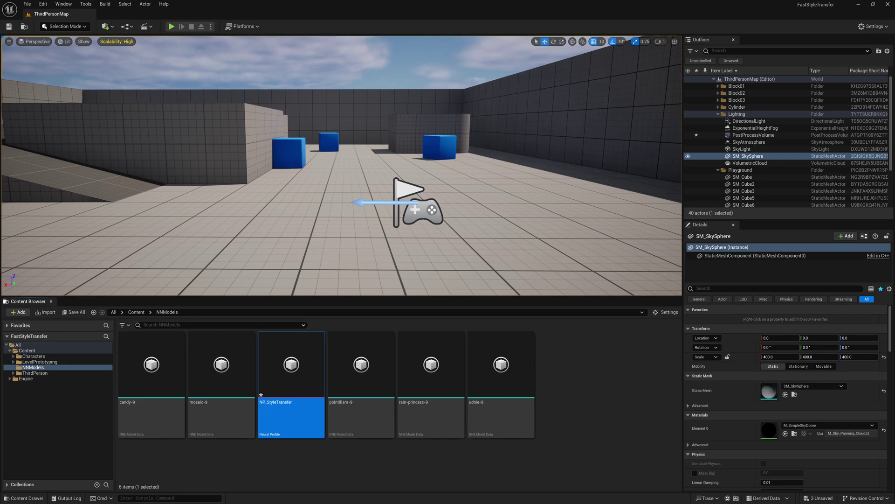
# Step: Set mosaic-9 as NP_StyleTransfer's NNE Model Data, then save and close the profile editor
pyautogui.doubleClick(287, 369)
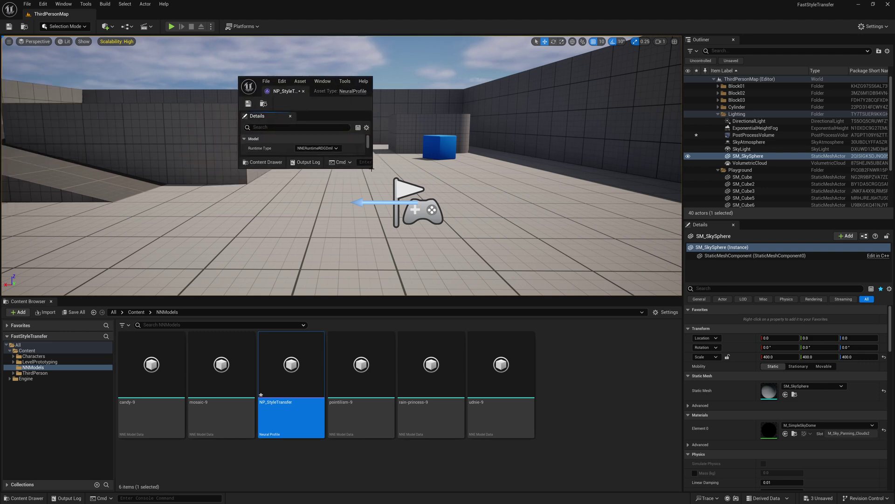
pyautogui.moveTo(376, 168); pyautogui.dragTo(584, 344)
pyautogui.moveTo(447, 96); pyautogui.dragTo(389, 56)
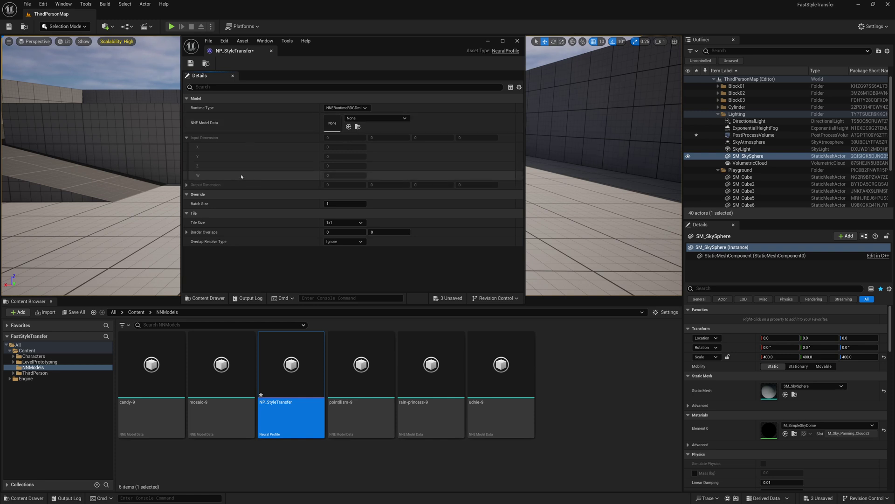
pyautogui.moveTo(226, 350); pyautogui.dragTo(331, 123)
pyautogui.moveTo(273, 126); pyautogui.dragTo(275, 126)
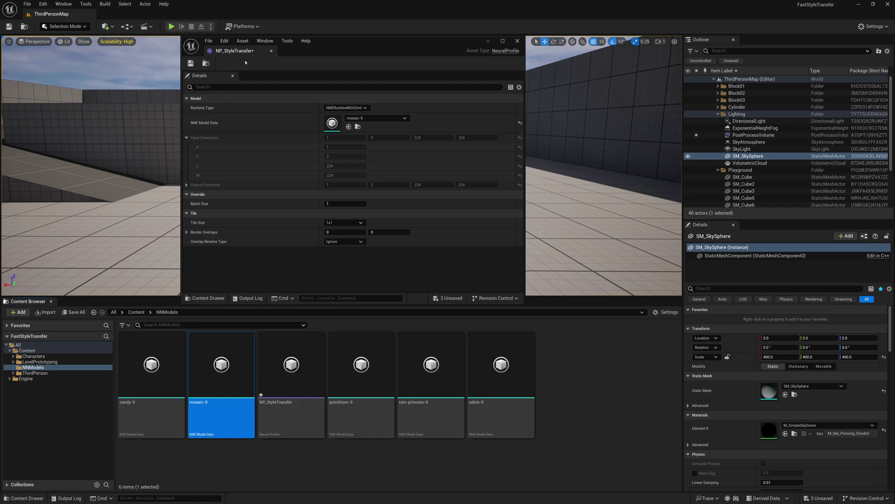
pyautogui.click(190, 63)
pyautogui.click(517, 40)
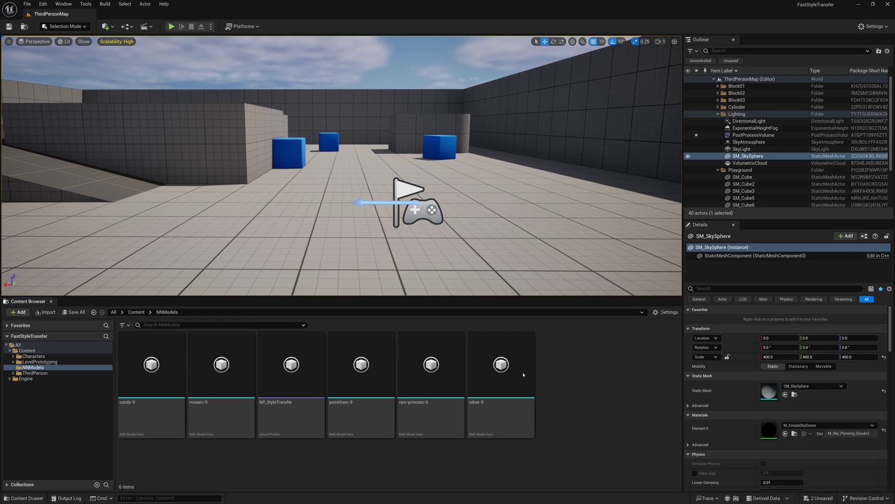
# Step: Create a Material asset in NNModels via Material > Material and name it M_PostStyleTransfer
pyautogui.rightClick(569, 373)
pyautogui.moveTo(590, 302)
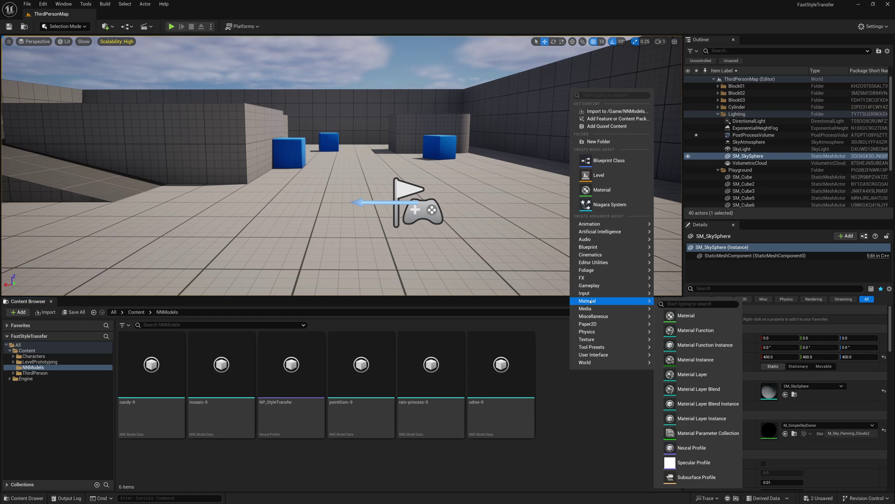
pyautogui.click(694, 315)
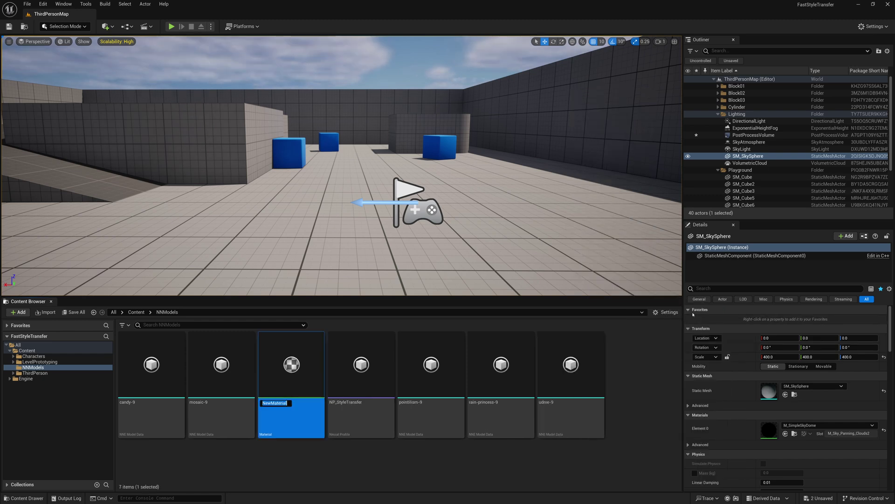
pyautogui.write('M_PostStyleTransfer')
pyautogui.press('Return')
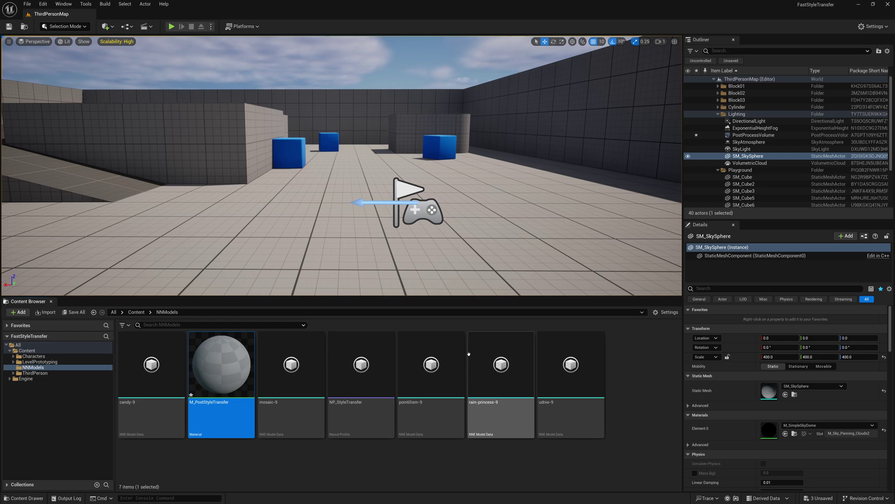
# Step: Open M_PostStyleTransfer in a maximized Material Editor and set its Material Domain to Post Process
pyautogui.doubleClick(222, 364)
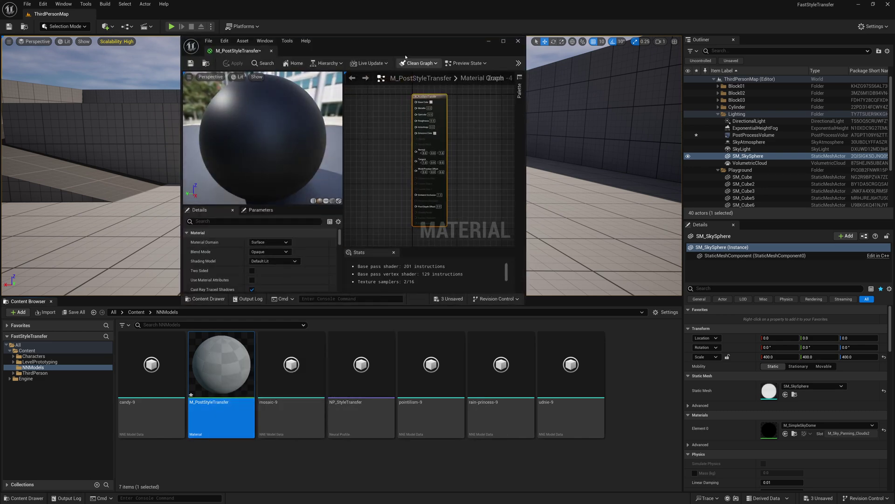
pyautogui.doubleClick(405, 56)
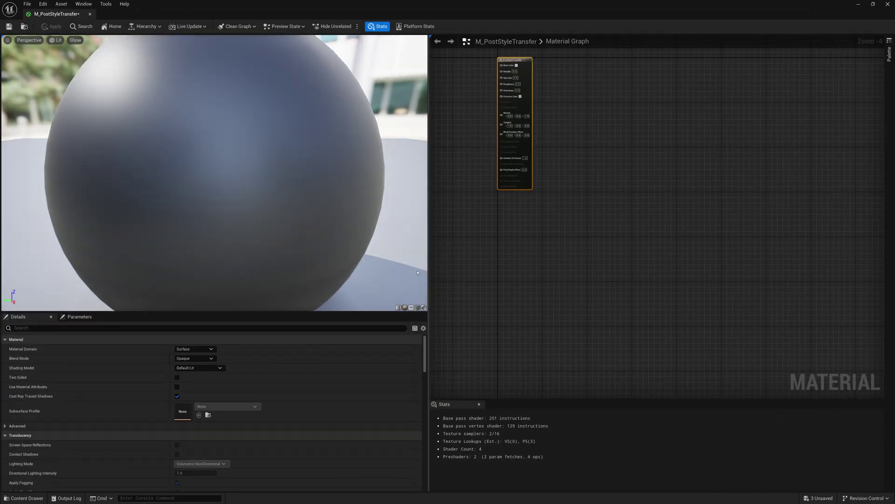
pyautogui.moveTo(428, 273); pyautogui.dragTo(257, 273)
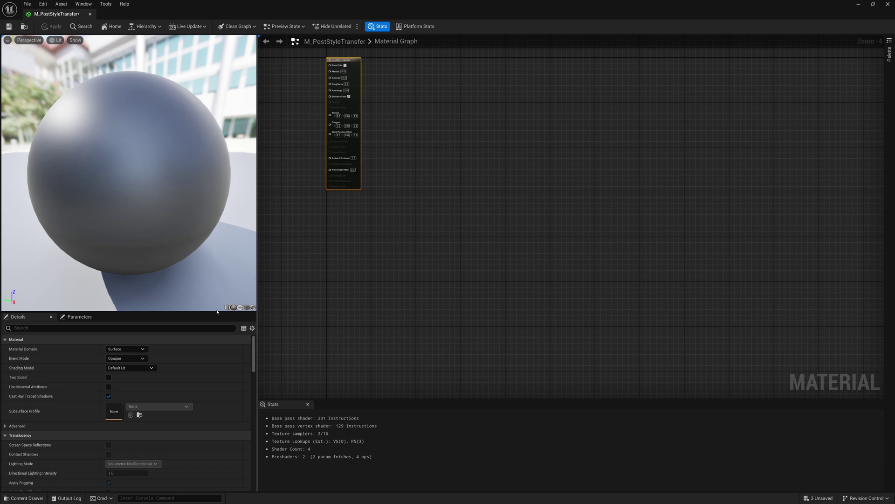
pyautogui.moveTo(217, 312); pyautogui.dragTo(217, 252)
pyautogui.moveTo(371, 232); pyautogui.dragTo(478, 265, button='right')
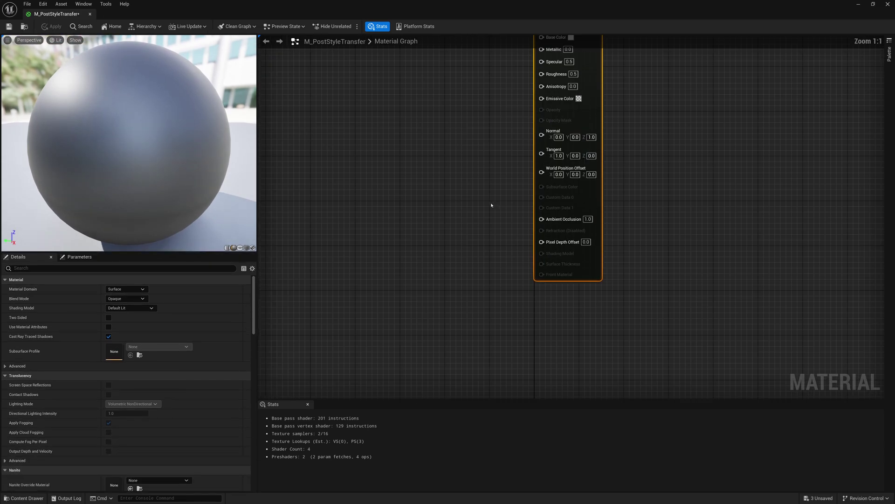
pyautogui.press('Home')
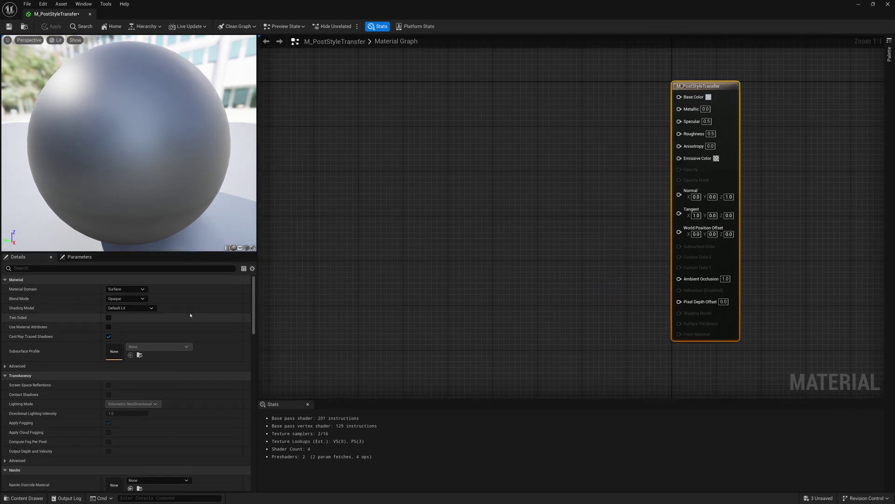
pyautogui.click(124, 288)
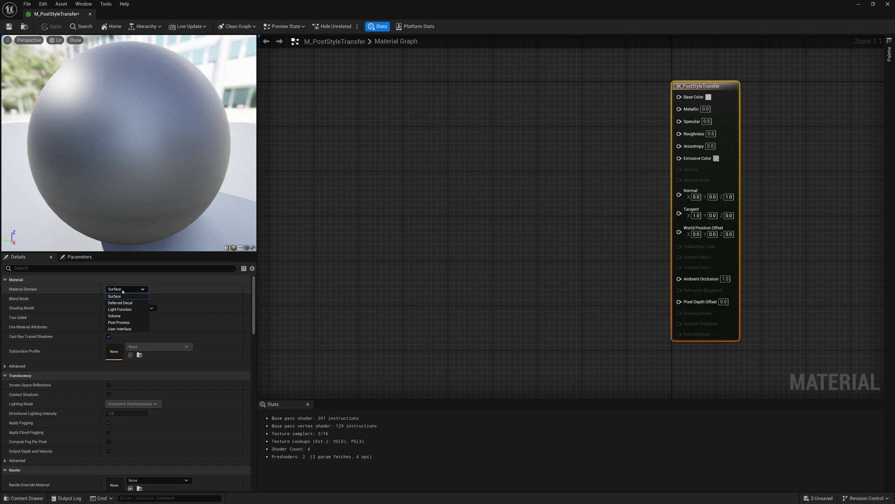
pyautogui.click(108, 325)
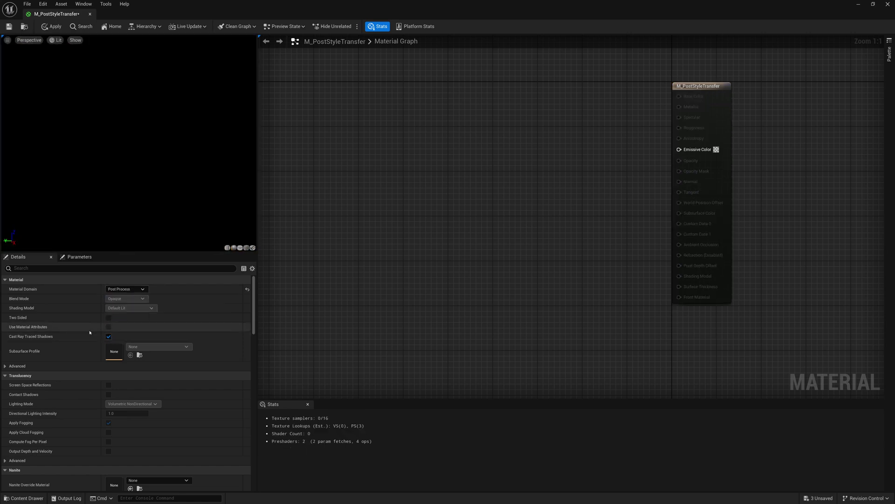
# Step: Assign NP_StyleTransfer as the Neural Profile and tick Used with Neural Networks
pyautogui.scroll(-8, 89, 332)
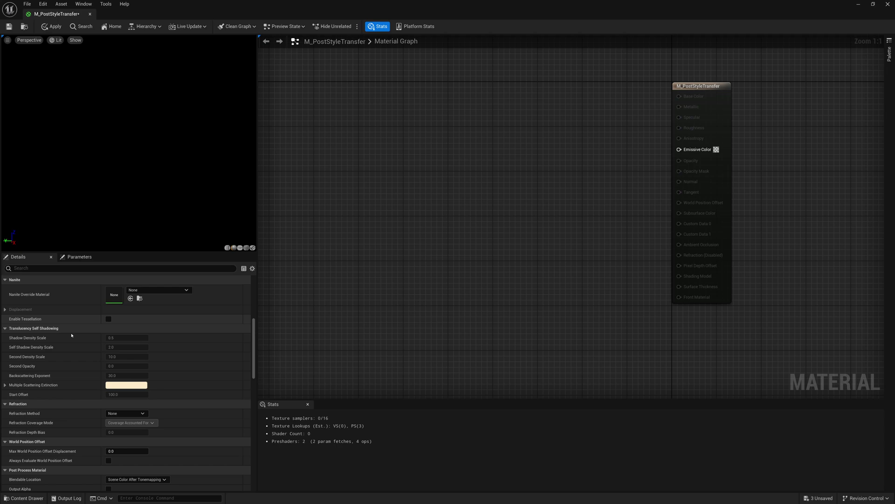
pyautogui.scroll(-6, 71, 335)
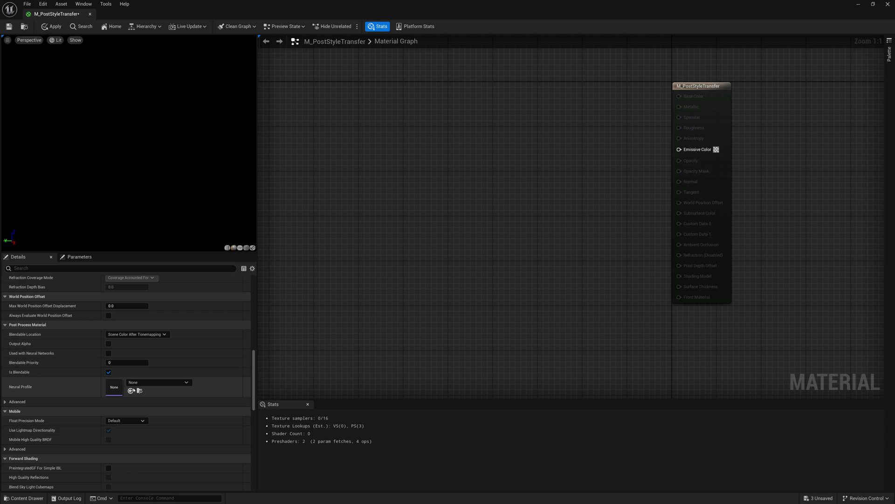
pyautogui.click(149, 383)
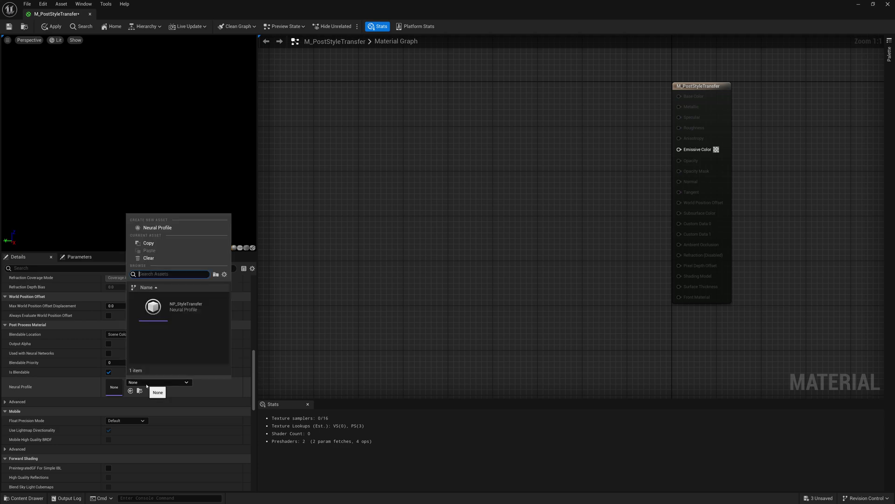
pyautogui.click(183, 318)
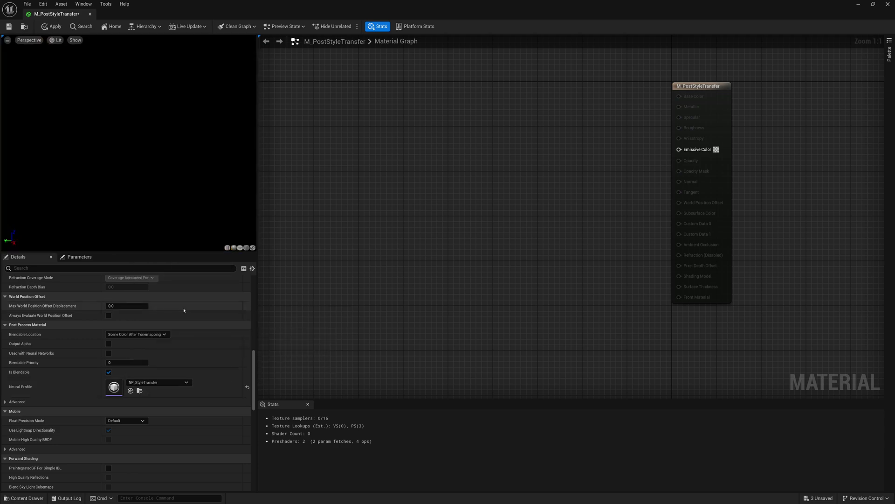
pyautogui.moveTo(51, 357)
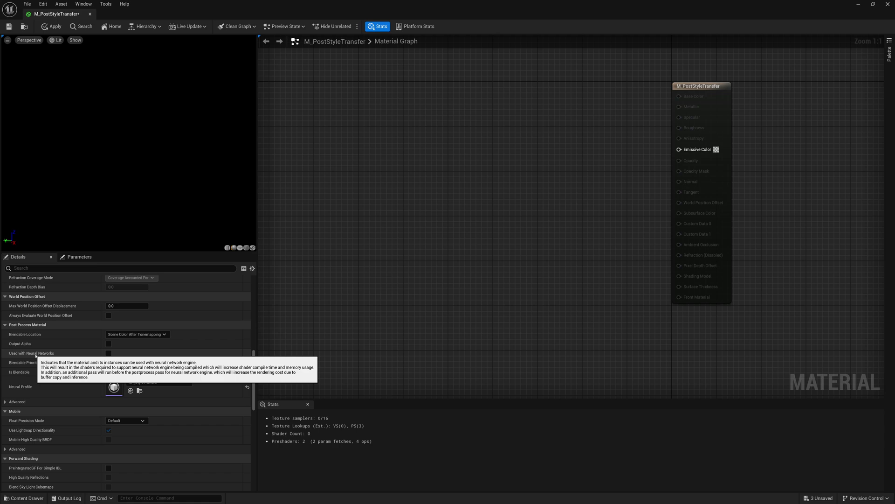
pyautogui.click(109, 353)
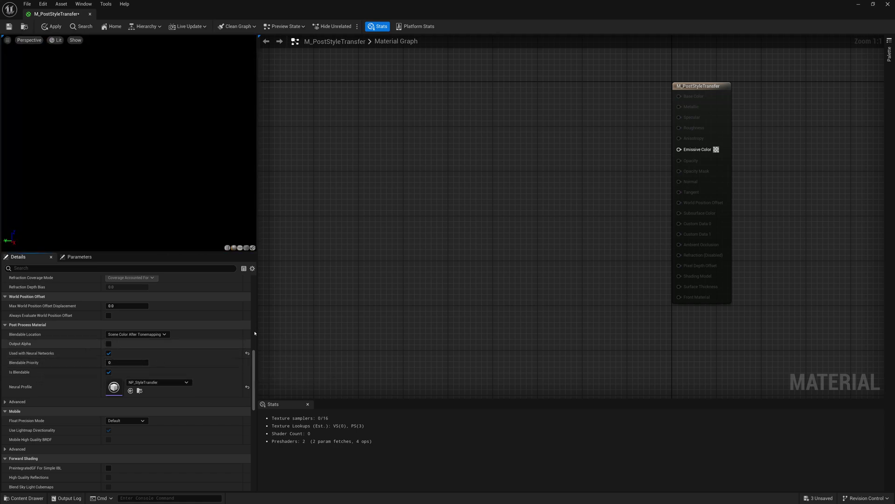
# Step: Add a SceneTexture node sampling PostProcessInput0
pyautogui.moveTo(601, 200); pyautogui.dragTo(614, 226, button='right')
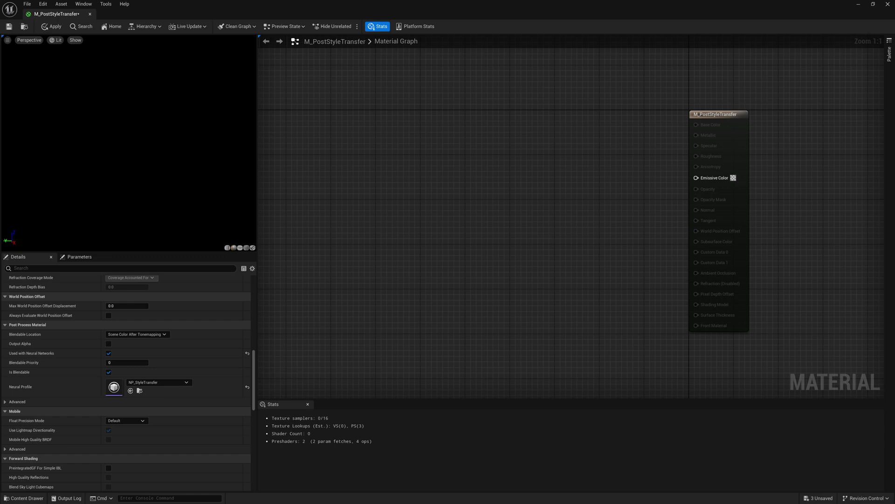
pyautogui.rightClick(358, 193)
pyautogui.write('Sce')
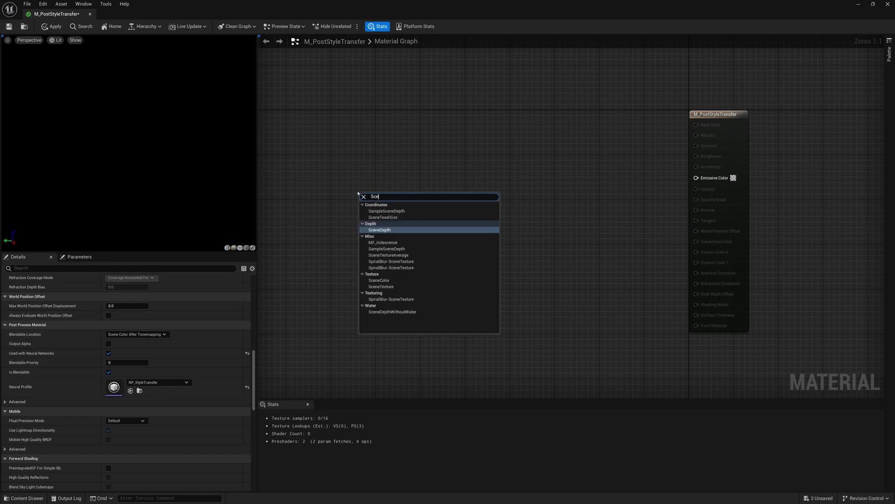
pyautogui.write('neTexture')
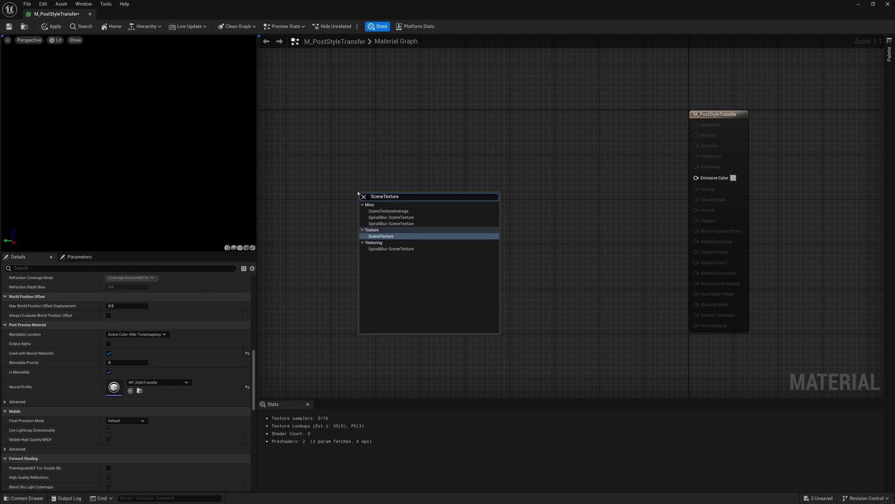
pyautogui.press('Return')
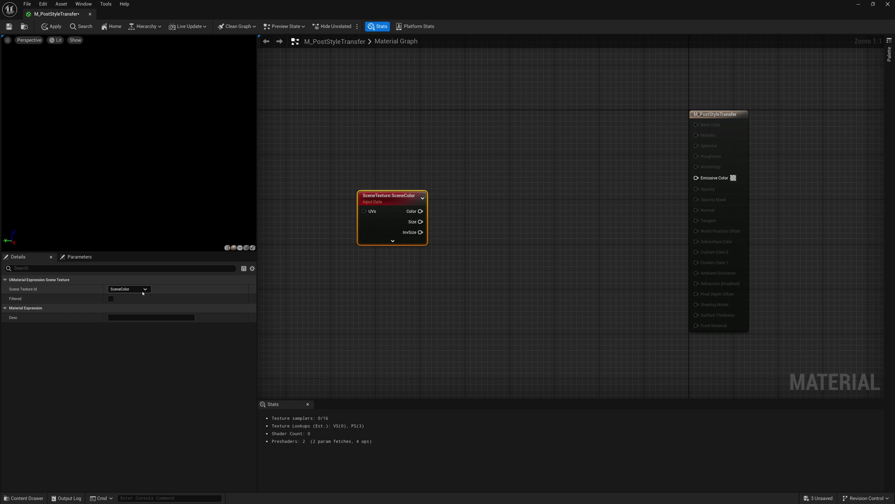
pyautogui.click(135, 289)
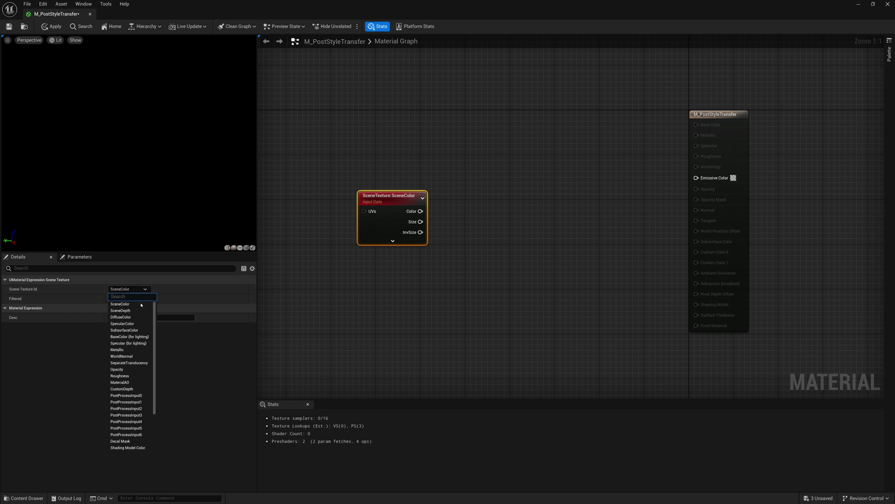
pyautogui.click(133, 396)
# Step: Wire the SceneTexture Color into Emissive Color, then stop previewing the node and nudge it left
pyautogui.rightClick(386, 195)
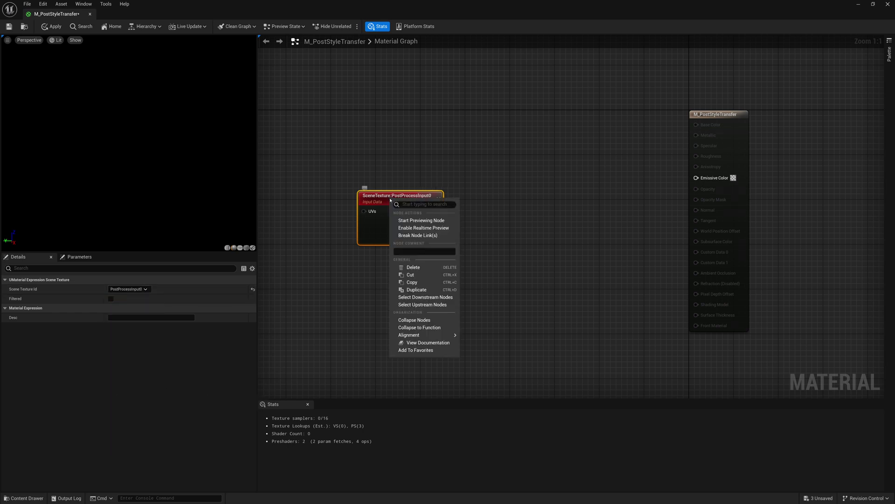
pyautogui.click(411, 221)
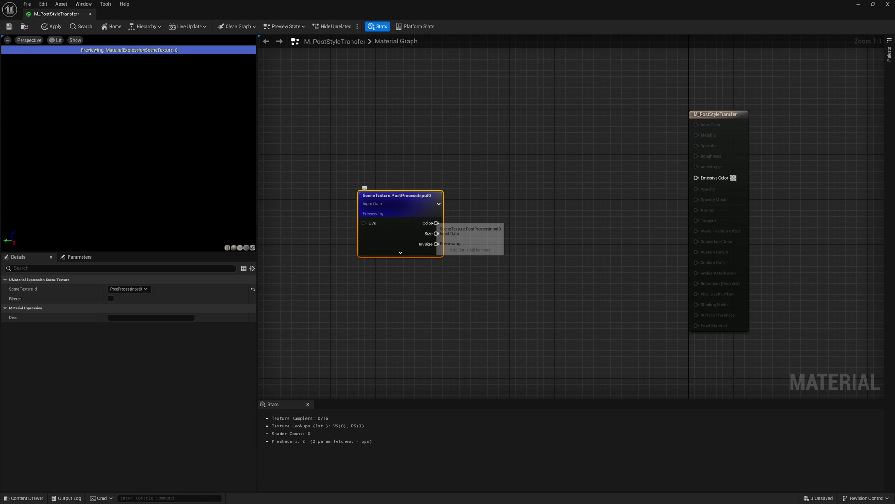
pyautogui.moveTo(437, 223); pyautogui.dragTo(696, 177)
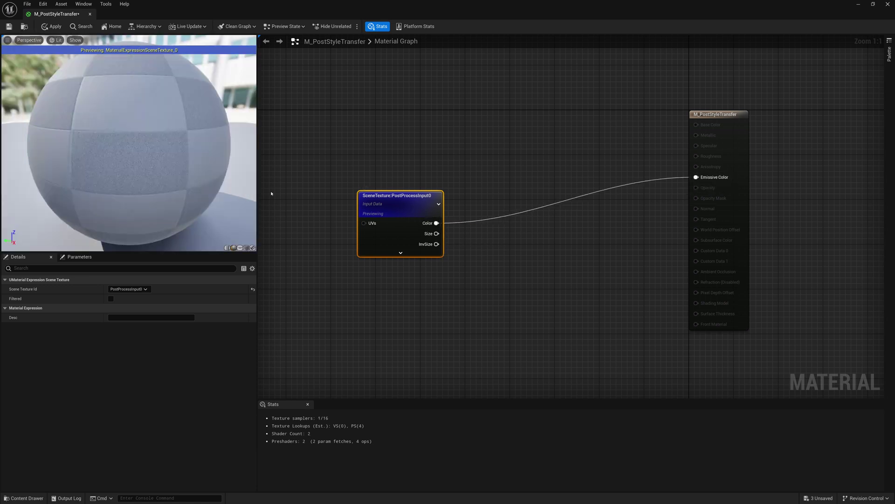
pyautogui.moveTo(128, 149); pyautogui.dragTo(61, 149)
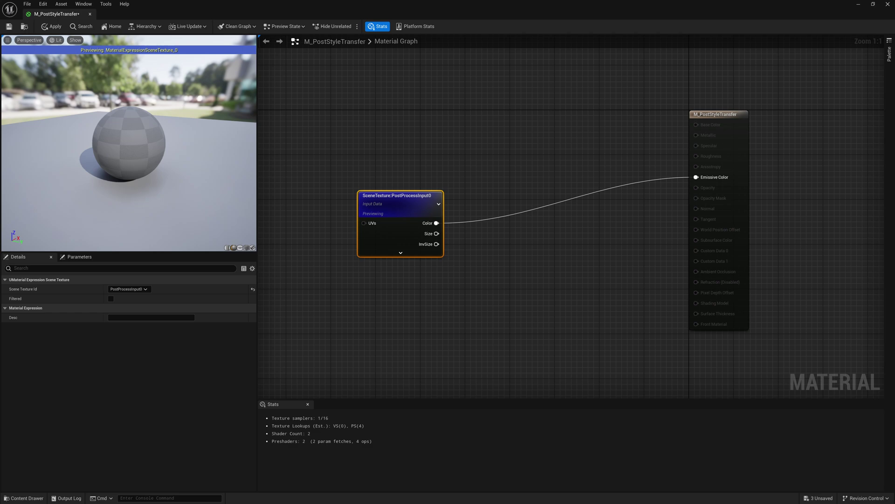
pyautogui.moveTo(126, 163); pyautogui.dragTo(187, 103)
pyautogui.rightClick(431, 206)
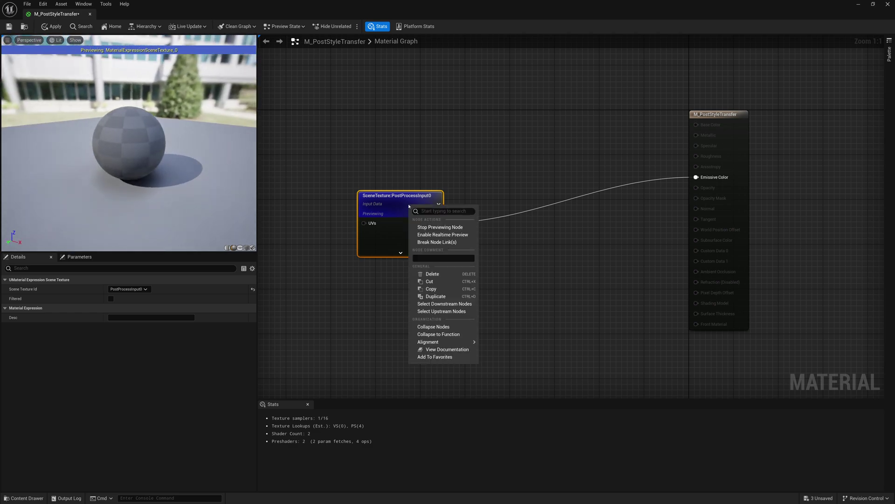
pyautogui.click(426, 227)
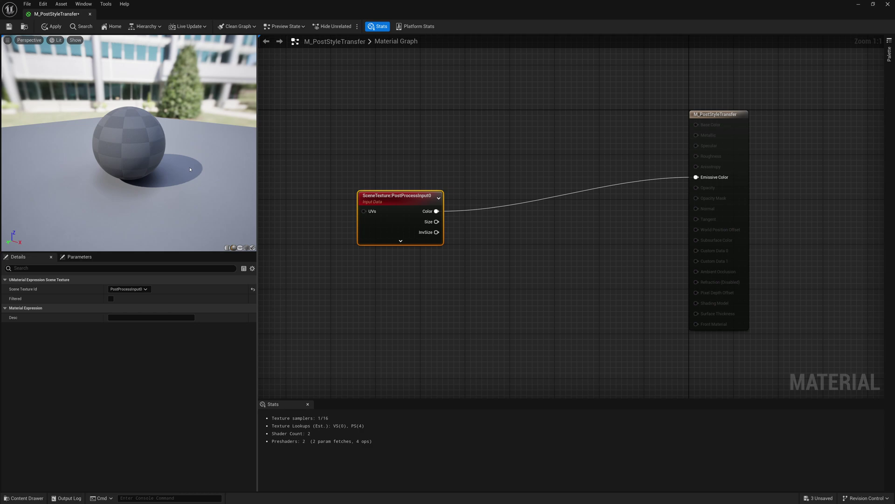
pyautogui.moveTo(404, 214)
pyautogui.mouseDown()
pyautogui.moveTo(427, 212)
pyautogui.moveTo(393, 205)
pyautogui.mouseUp()
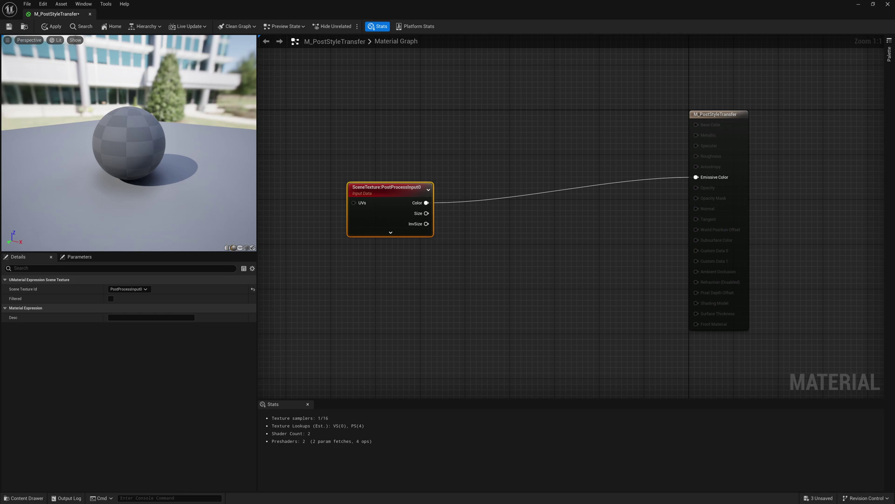
# Step: Add a Neural Input (Texture) node, deleting the accidental duplicate node
pyautogui.rightClick(467, 272)
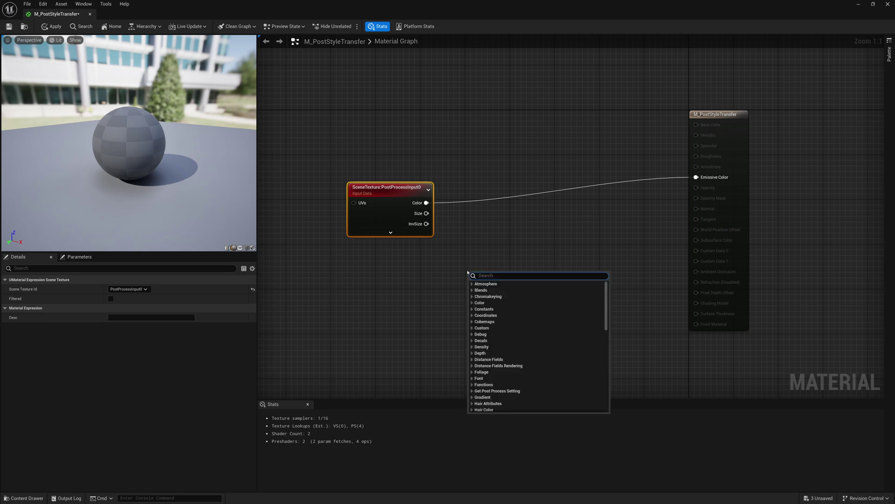
pyautogui.write('Neural')
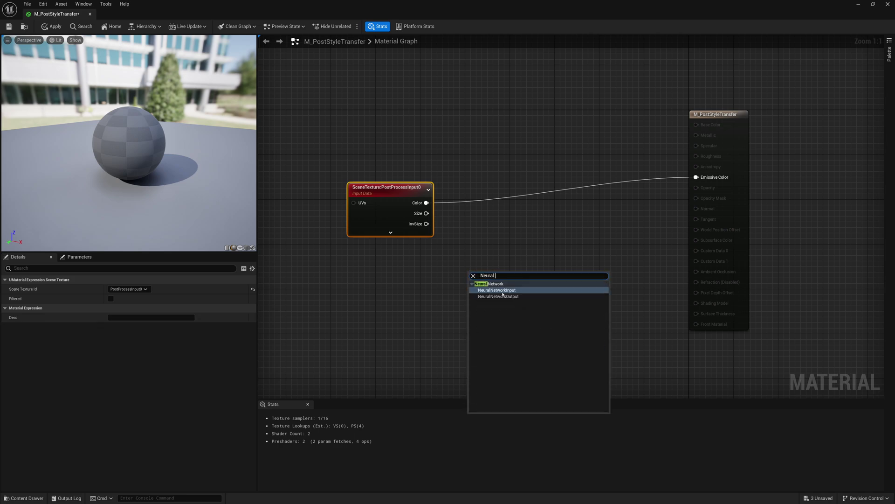
pyautogui.click(508, 289)
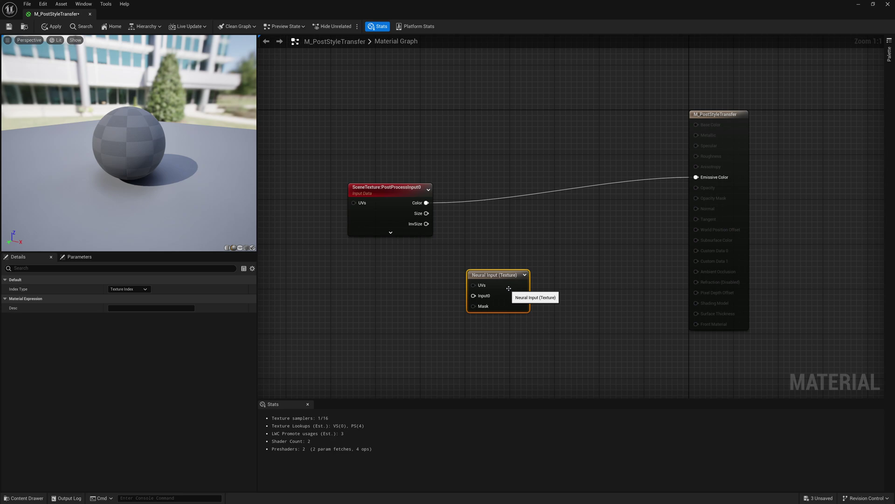
pyautogui.moveTo(508, 288); pyautogui.dragTo(450, 291)
pyautogui.rightClick(528, 282)
pyautogui.write('Neura')
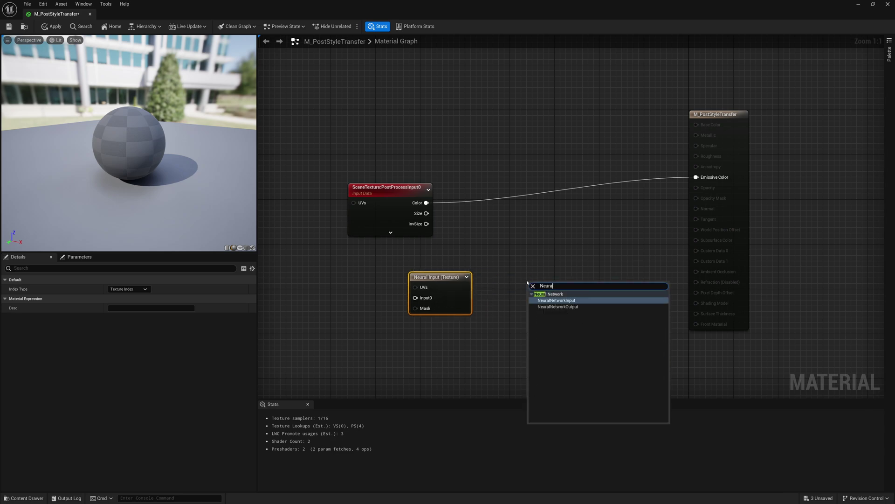
pyautogui.write('l Net')
pyautogui.click(545, 300)
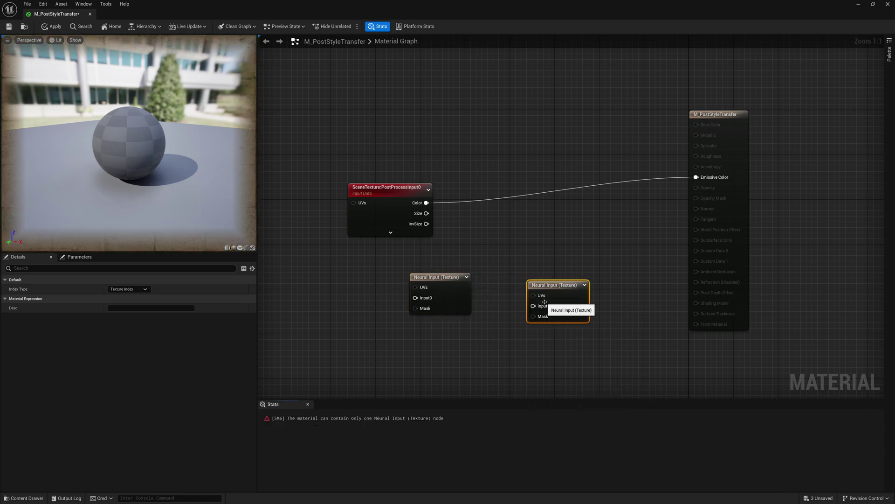
pyautogui.press('Delete')
# Step: Add a Neural Output (Texture) node and arrange both neural nodes beside the scene texture
pyautogui.rightClick(522, 289)
pyautogui.write('Neura')
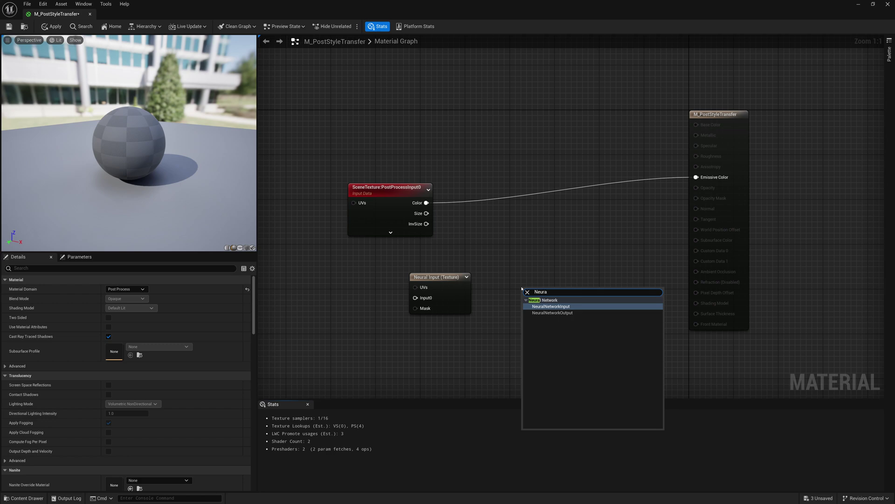
pyautogui.press('Down')
pyautogui.press('Return')
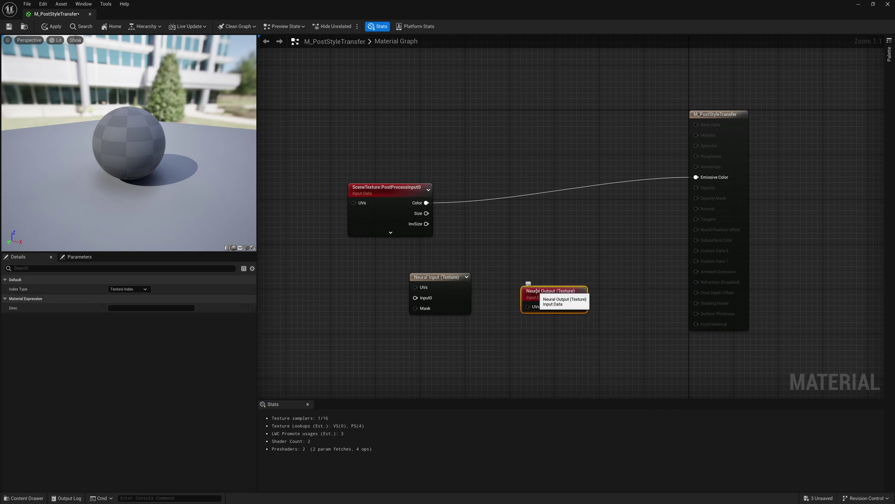
pyautogui.moveTo(538, 283); pyautogui.dragTo(550, 230)
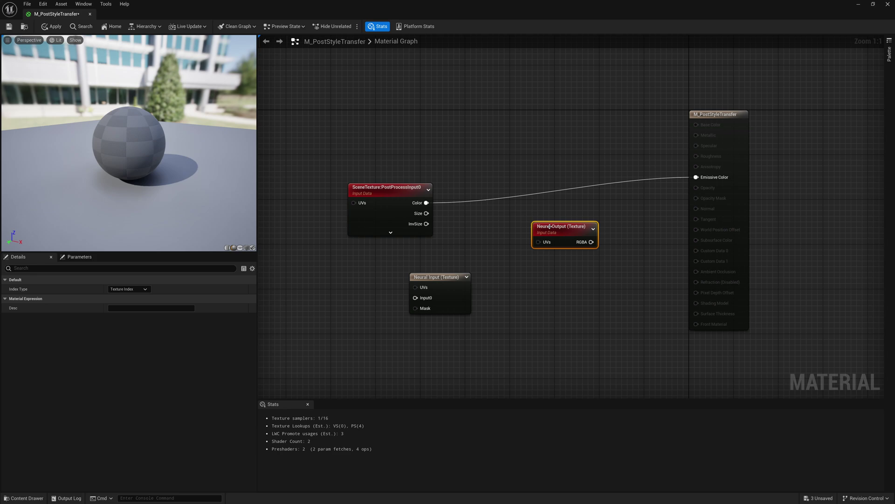
pyautogui.moveTo(552, 230); pyautogui.dragTo(530, 146)
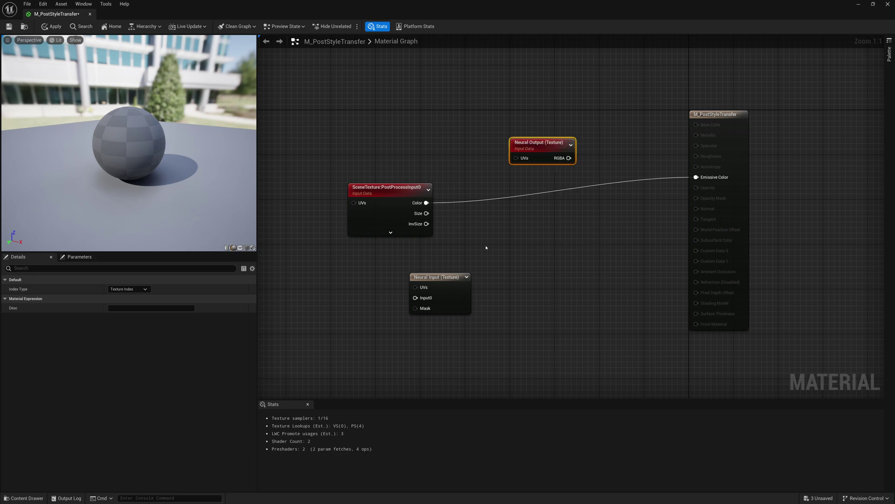
pyautogui.moveTo(454, 286); pyautogui.dragTo(562, 230)
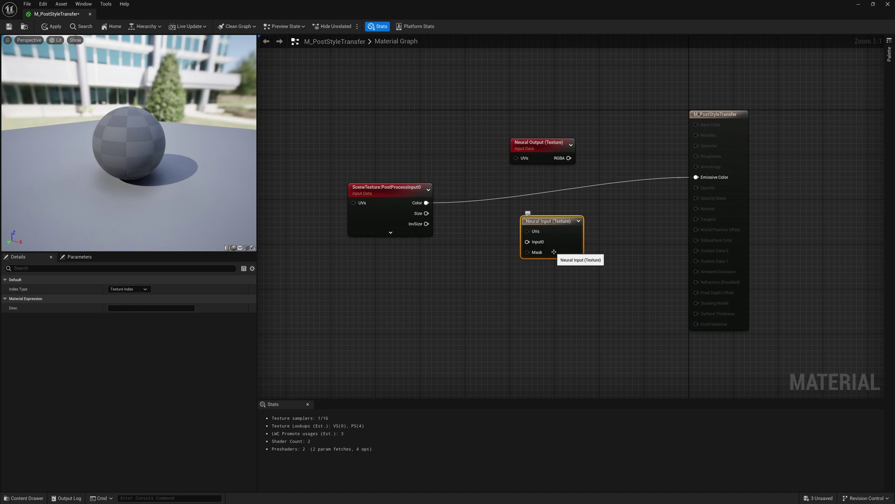
# Step: Break the Emissive Color wire and connect SceneTexture Color to the Neural Input's Input0 pin
pyautogui.keyDown('ctrl'); pyautogui.moveTo(697, 177); pyautogui.dragTo(660, 170); pyautogui.keyUp('ctrl')
pyautogui.click(628, 127)
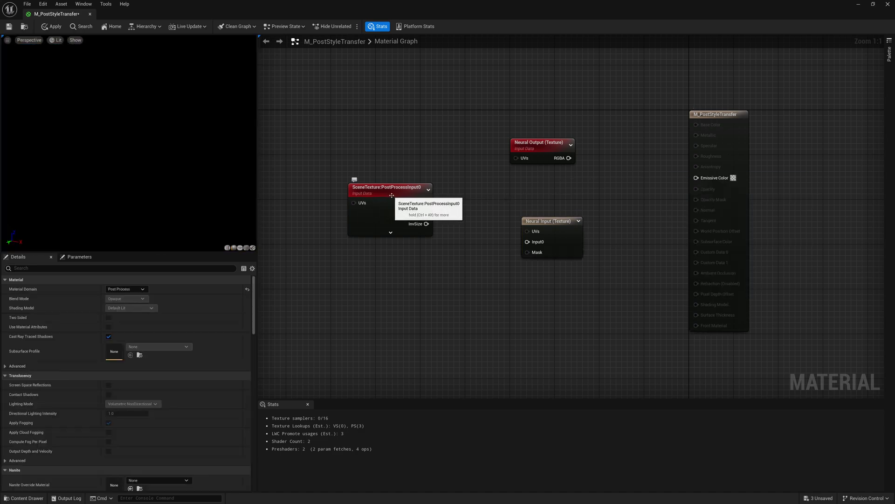
pyautogui.moveTo(386, 195); pyautogui.dragTo(431, 229)
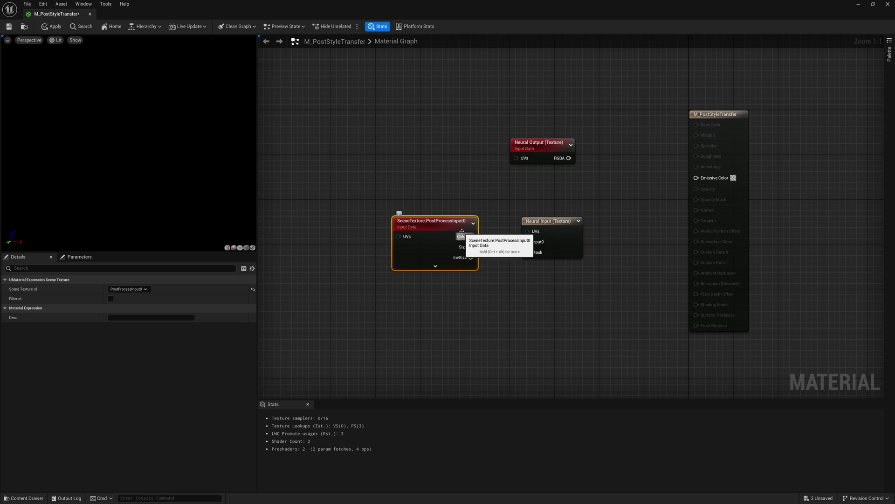
pyautogui.moveTo(466, 245); pyautogui.dragTo(547, 227)
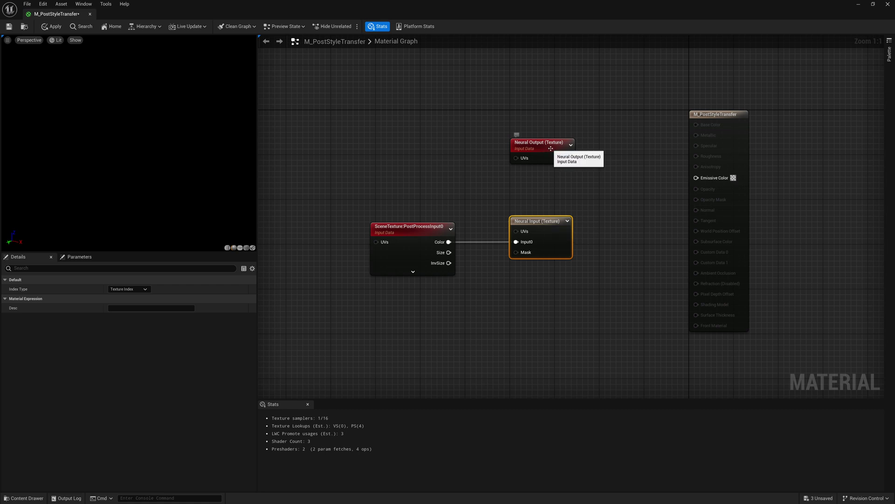
pyautogui.moveTo(551, 148); pyautogui.dragTo(551, 176)
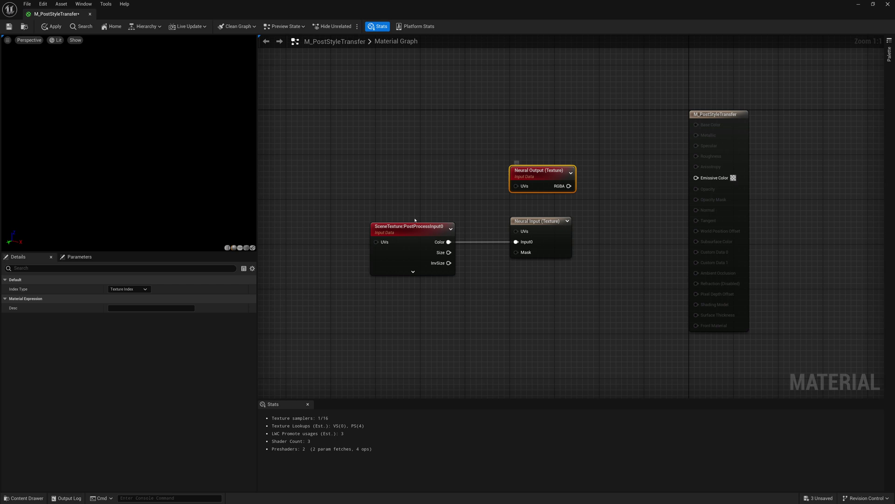
# Step: Wire the Neural Output (Texture) RGBA pin into M_PostStyleTransfer's Emissive Color input
pyautogui.moveTo(565, 191); pyautogui.dragTo(700, 183)
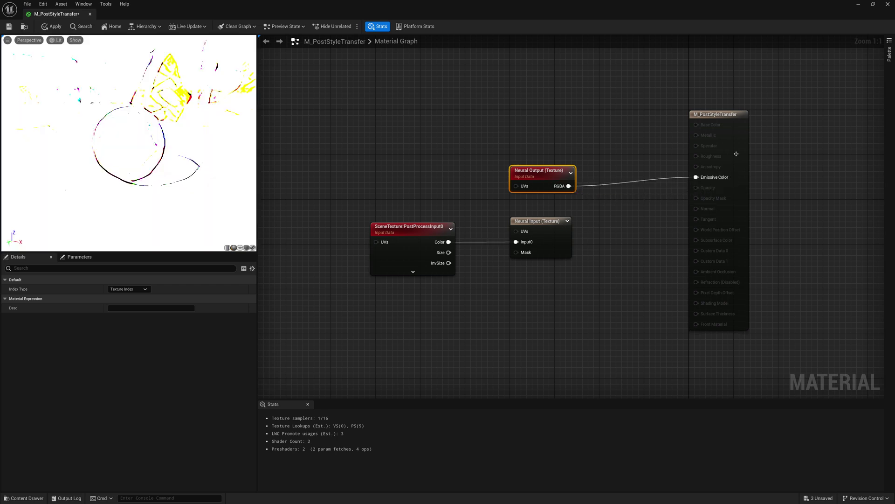
pyautogui.click(736, 154)
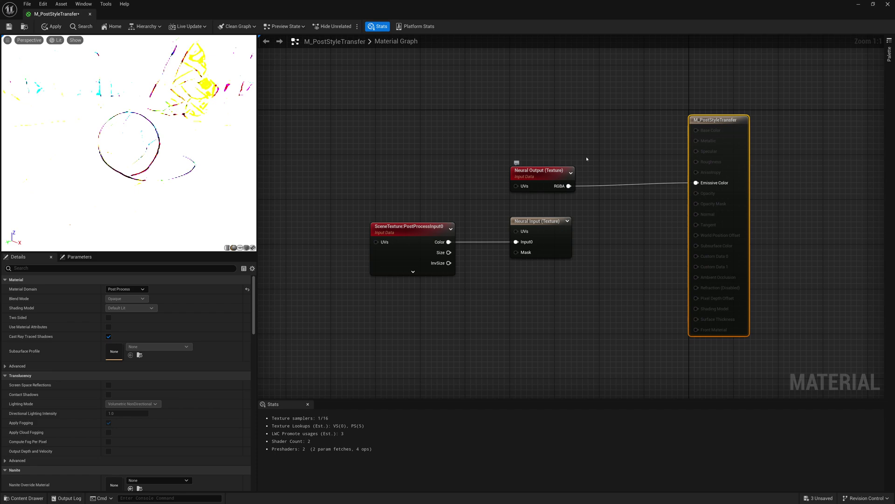
# Step: Insert a Divide node after the RGBA output with B set to 255
pyautogui.moveTo(569, 185); pyautogui.dragTo(607, 161)
pyautogui.write('divide')
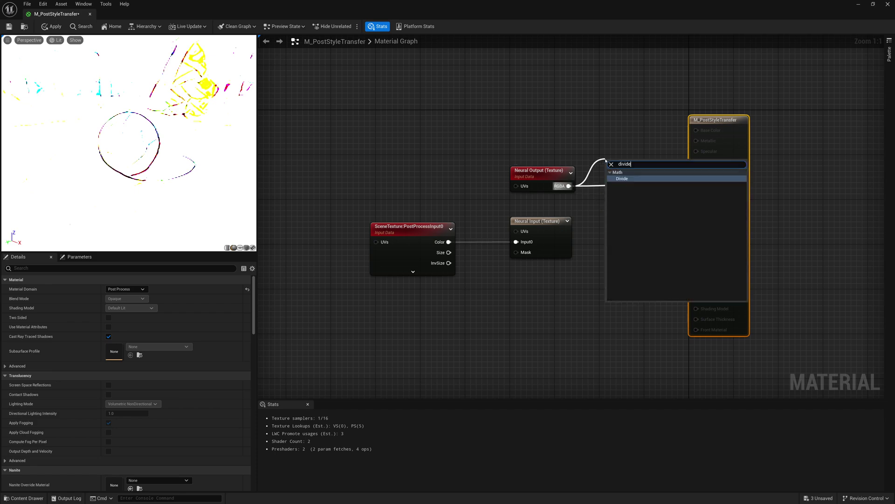
pyautogui.press('Return')
pyautogui.click(625, 185)
pyautogui.write('255')
pyautogui.press('Return')
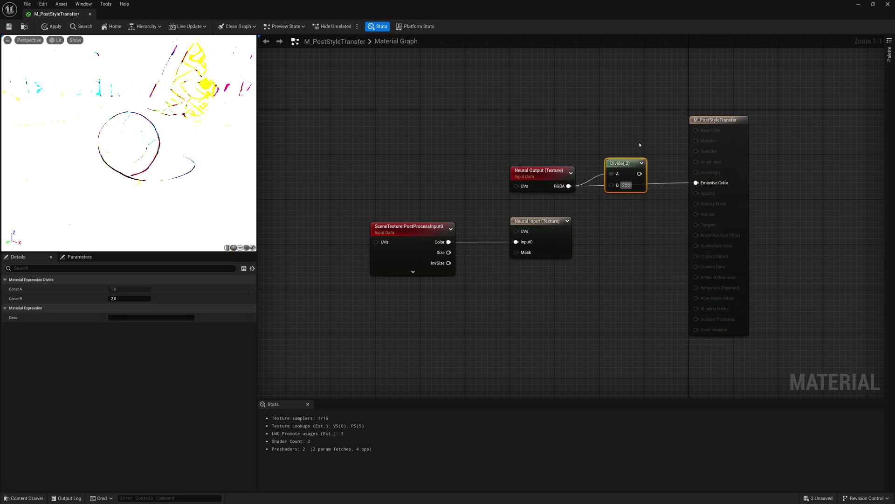
# Step: Feed the Divide result into Emissive Color, then save and close M_PostStyleTransfer
pyautogui.moveTo(644, 173); pyautogui.dragTo(697, 183)
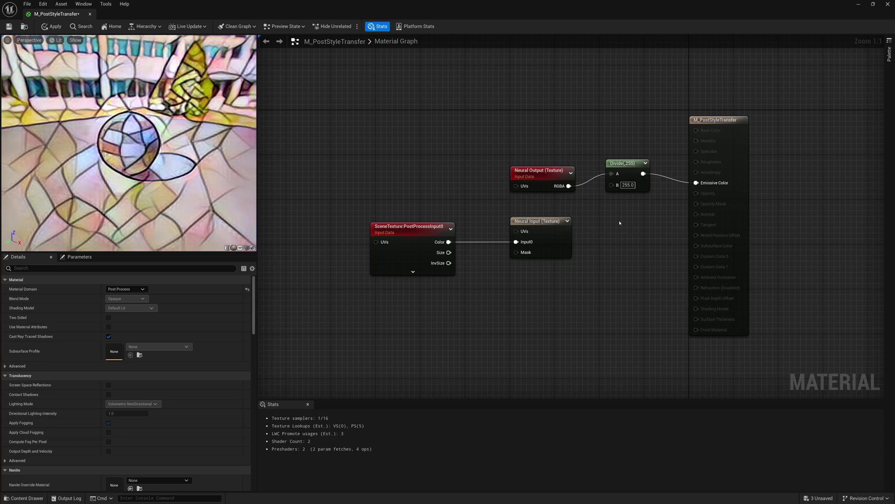
pyautogui.moveTo(618, 176); pyautogui.dragTo(618, 178)
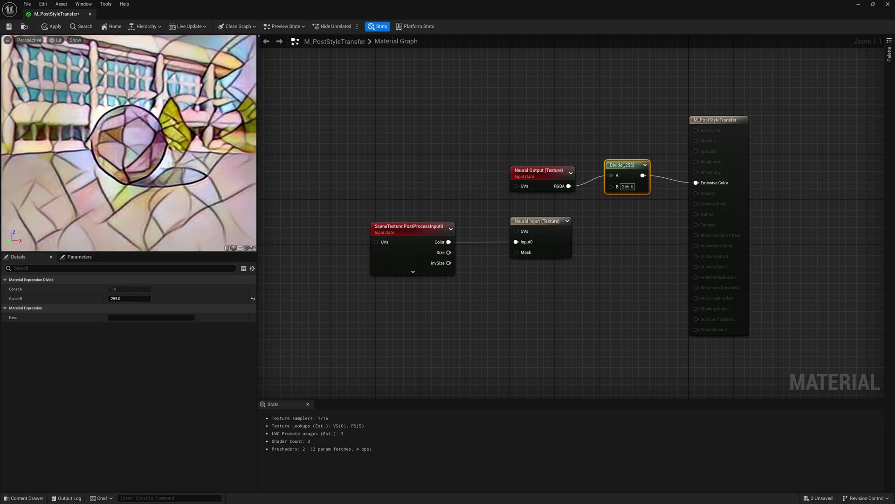
pyautogui.click(52, 26)
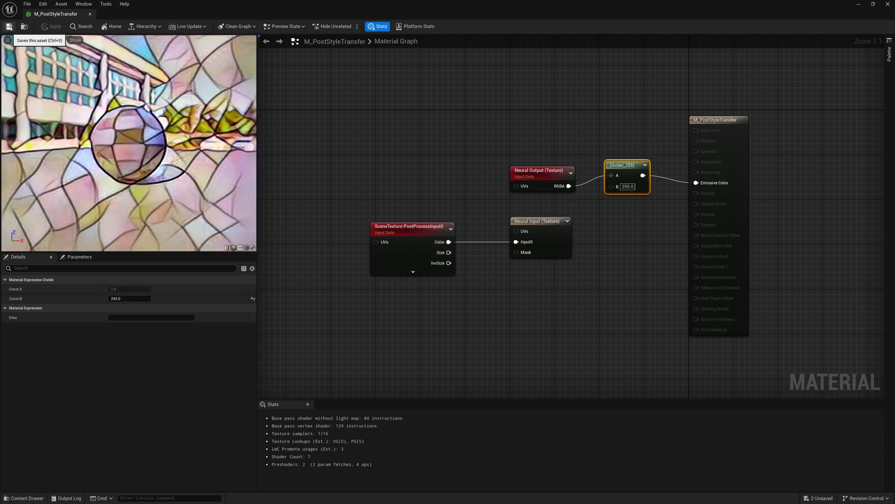
pyautogui.click(91, 15)
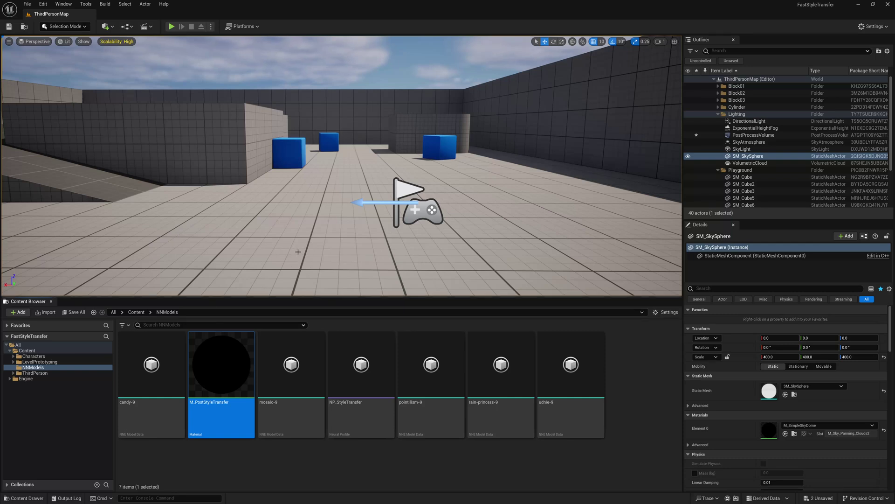
# Step: Select the PostProcessVolume and search its properties for the unbound extent setting
pyautogui.click(752, 135)
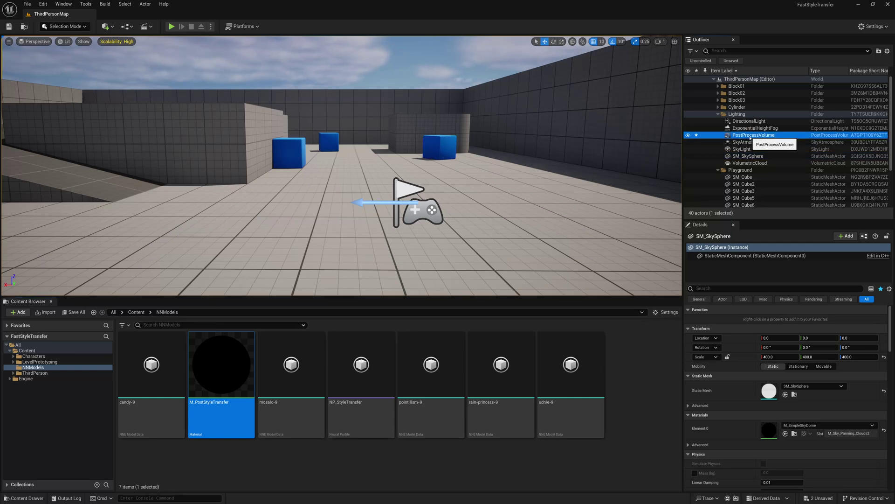
pyautogui.click(722, 286)
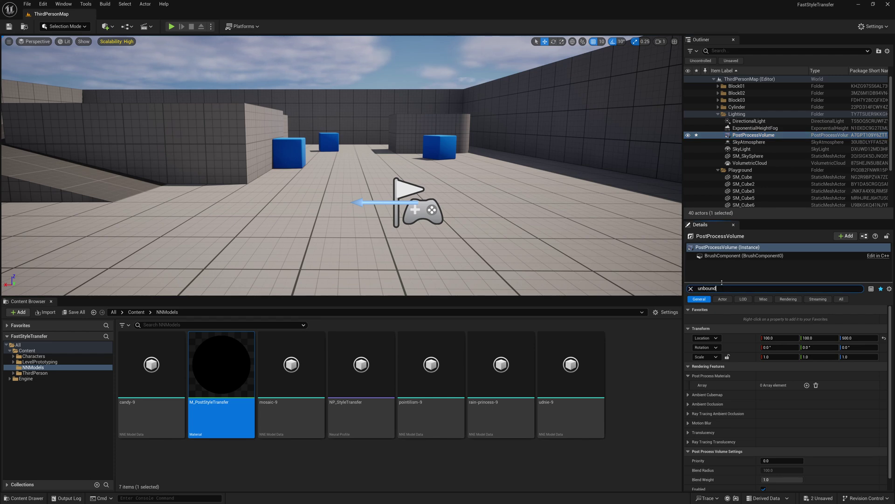
pyautogui.press('Return')
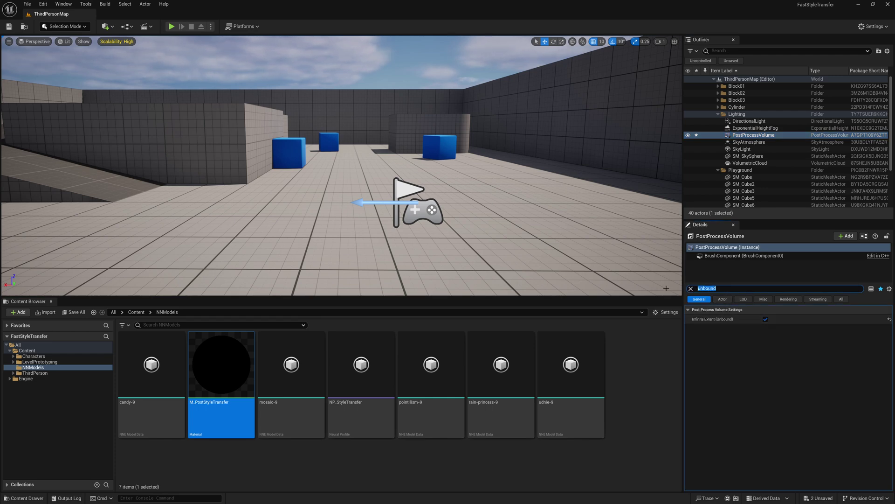
pyautogui.press('BackSpace')
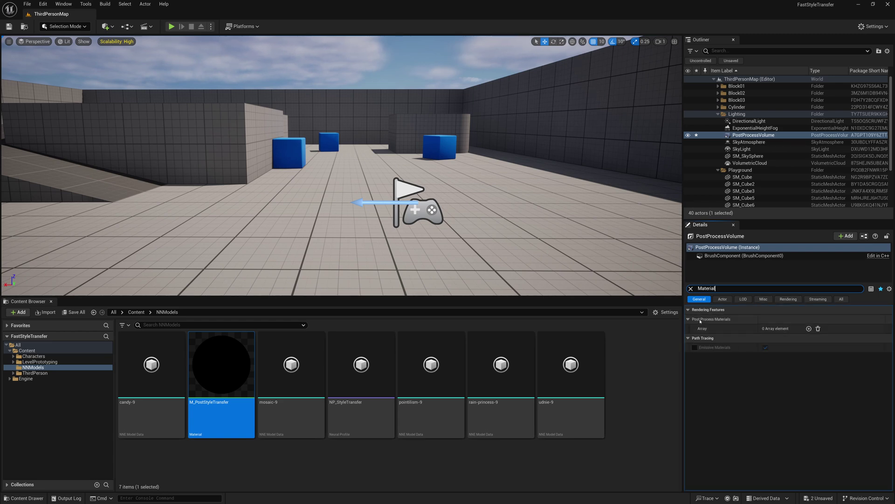
# Step: Add an Asset reference Post Process Materials entry and drop M_PostStyleTransfer into it
pyautogui.click(809, 329)
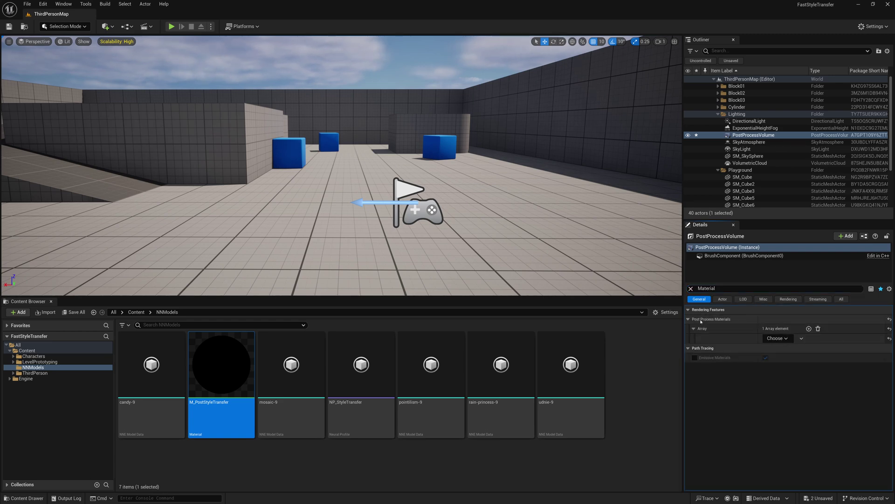
pyautogui.click(778, 339)
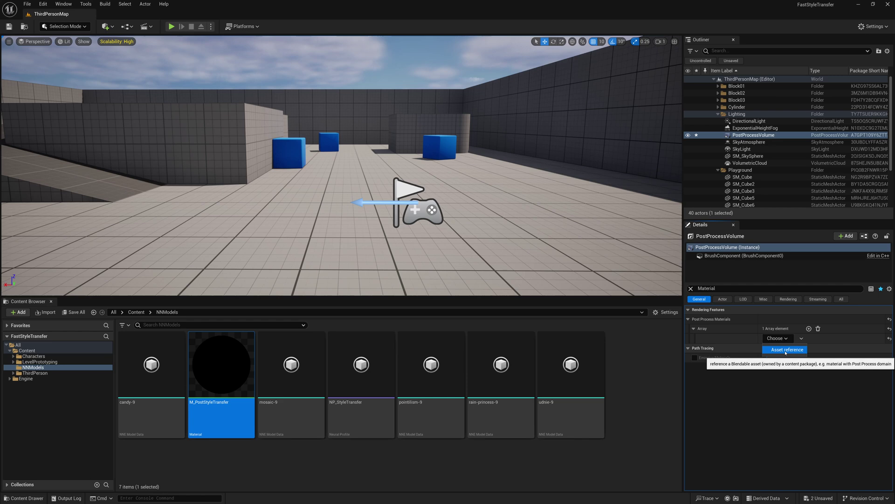
pyautogui.click(777, 348)
pyautogui.click(772, 338)
pyautogui.click(774, 339)
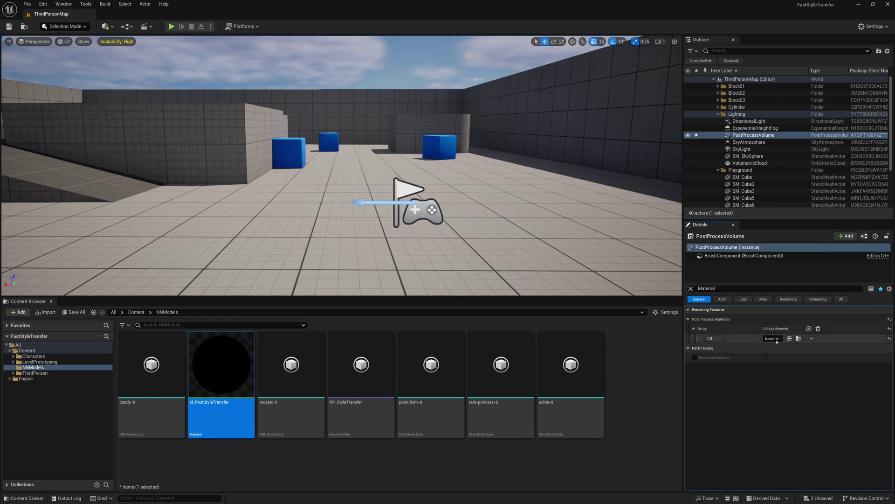
pyautogui.moveTo(231, 378); pyautogui.dragTo(241, 358)
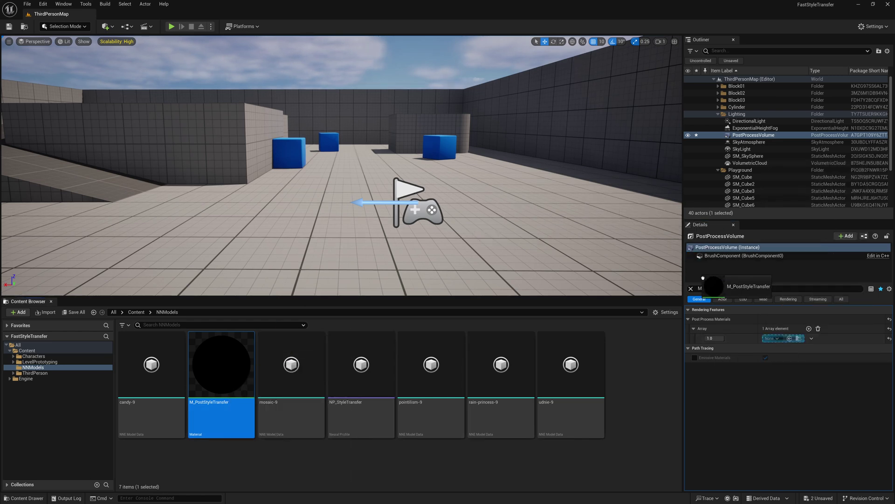
pyautogui.moveTo(703, 278); pyautogui.dragTo(770, 337)
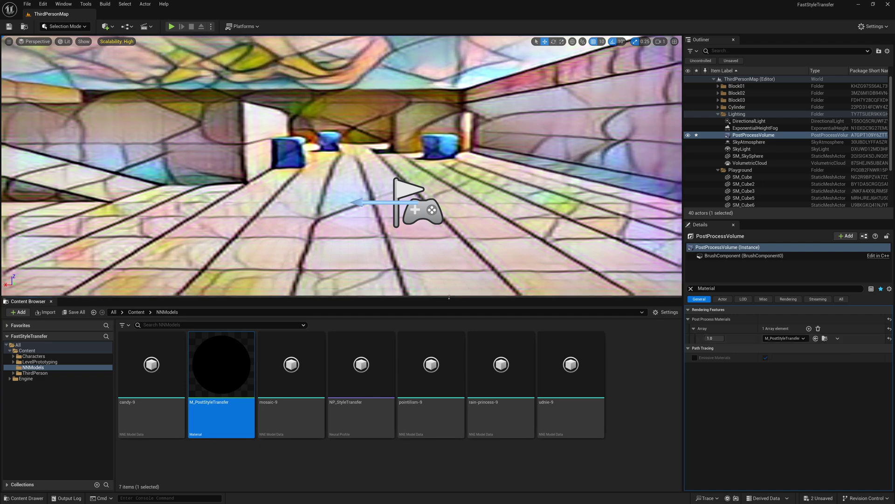
# Step: Enlarge the level view and play-test the stylised level with S/D movement, then stop with Esc
pyautogui.moveTo(450, 296); pyautogui.dragTo(454, 352)
pyautogui.keyDown('ctrl'); pyautogui.scroll(-2, 415, 418); pyautogui.keyUp('ctrl')
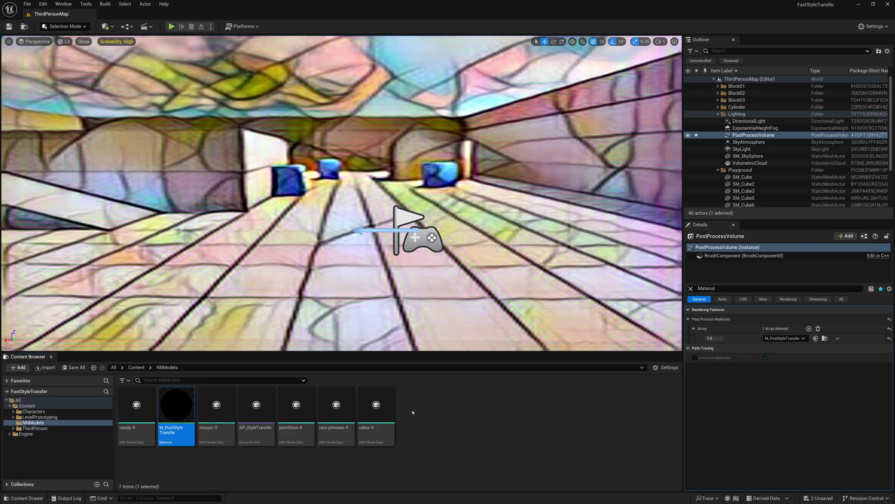
pyautogui.click(171, 27)
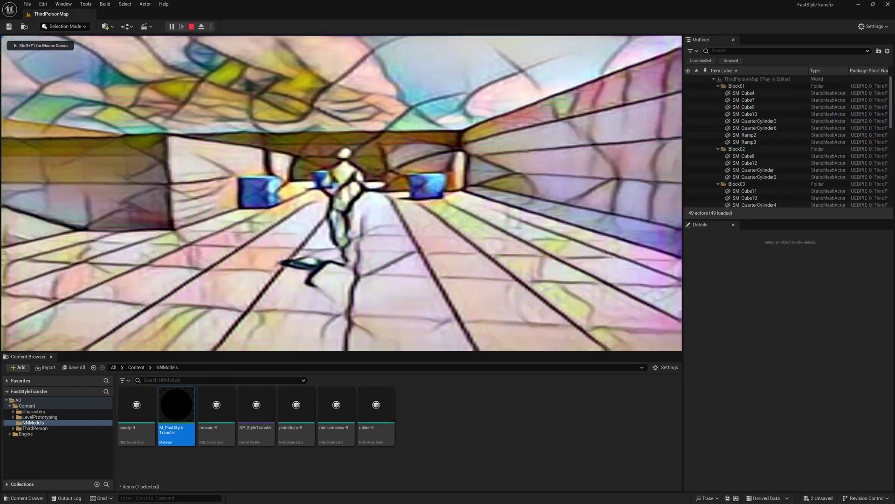
pyautogui.press('s')
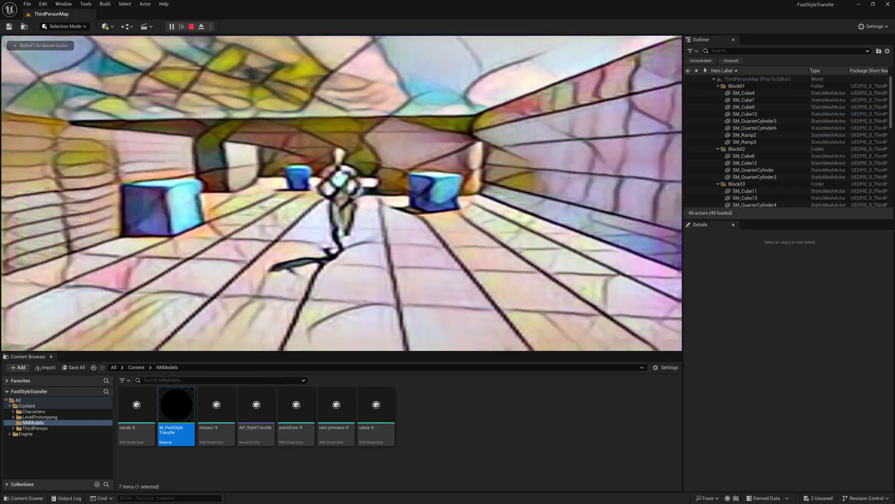
pyautogui.press('d')
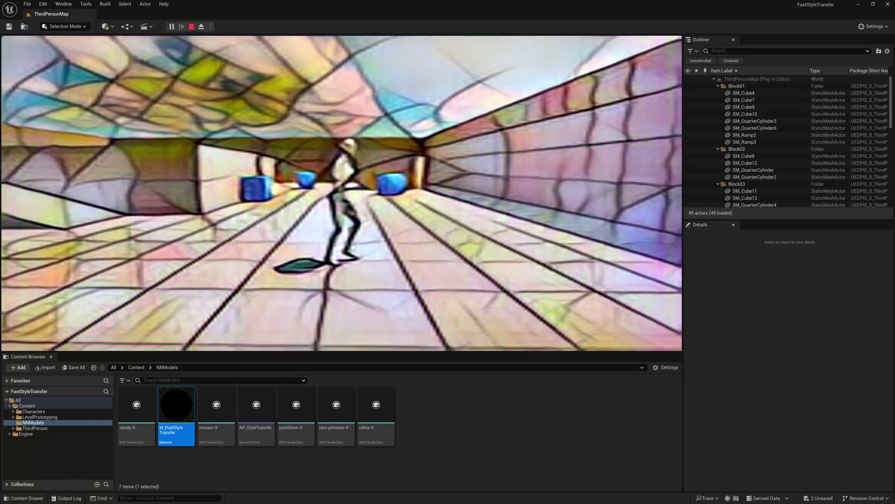
pyautogui.press('Escape')
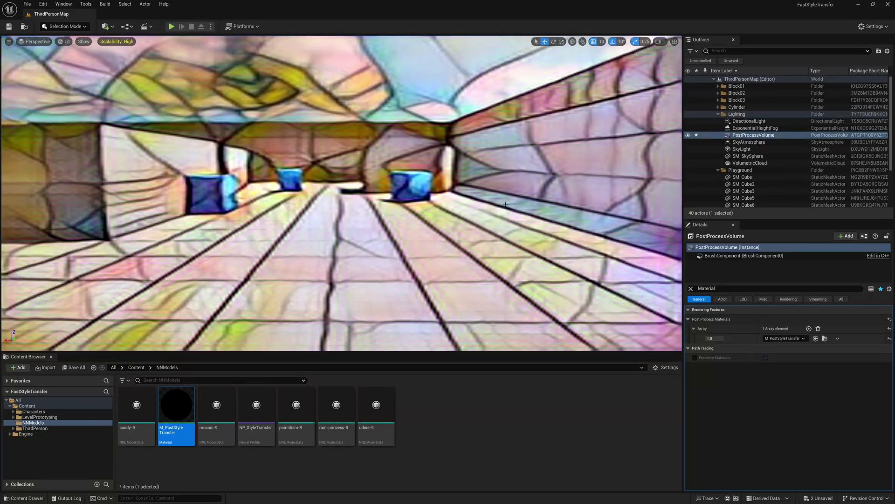
# Step: Open NP_StyleTransfer in a floating window and set its style model to udnie-9
pyautogui.doubleClick(255, 408)
pyautogui.moveTo(379, 18); pyautogui.dragTo(682, 65)
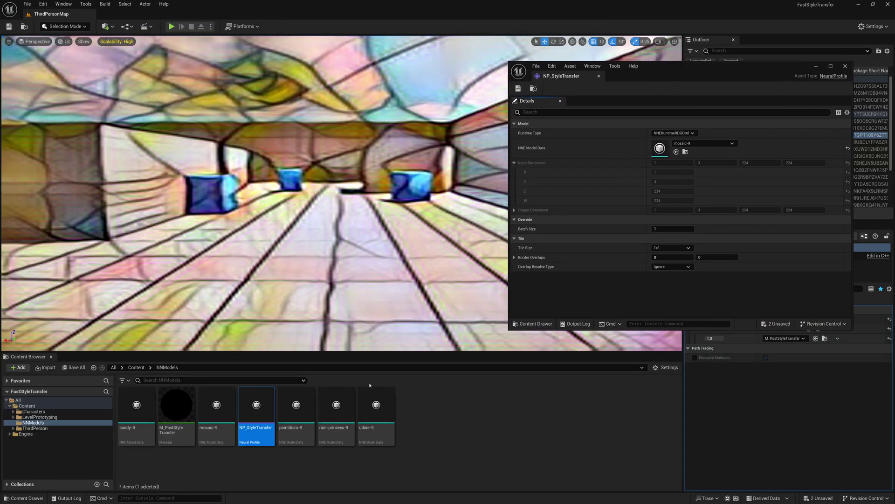
pyautogui.moveTo(376, 405); pyautogui.dragTo(662, 147)
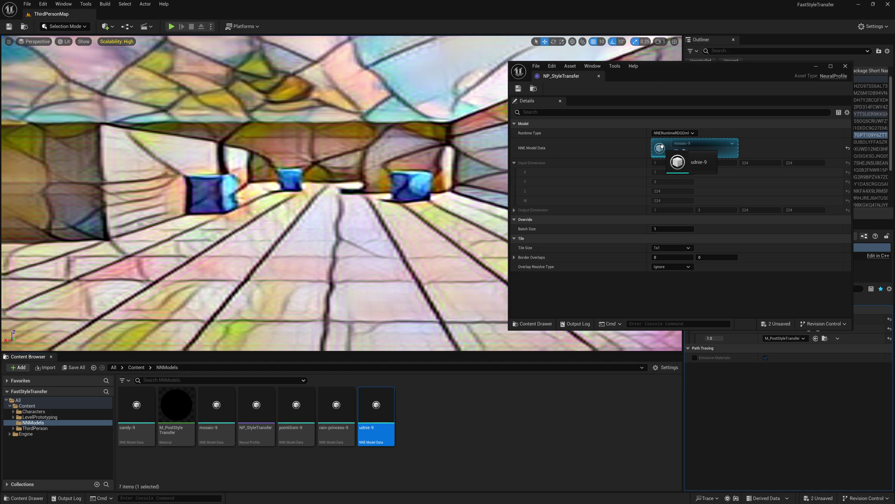
pyautogui.moveTo(662, 147); pyautogui.dragTo(662, 149)
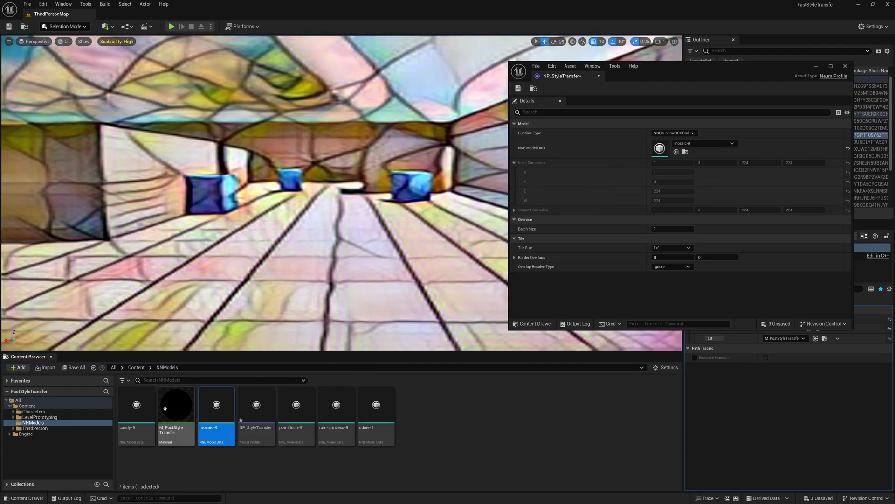
# Step: Switch the style model to candy-9 and play the level, regaining editor control with Shift+F1
pyautogui.moveTo(136, 405); pyautogui.dragTo(671, 154)
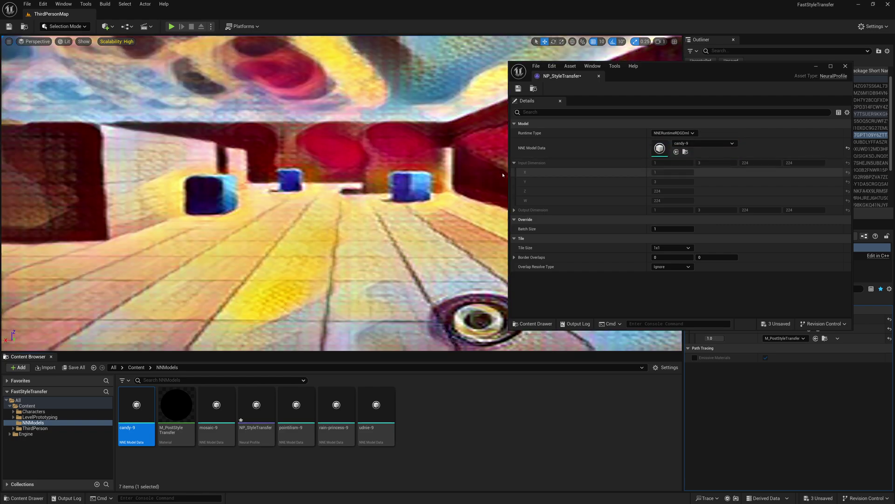
pyautogui.click(171, 27)
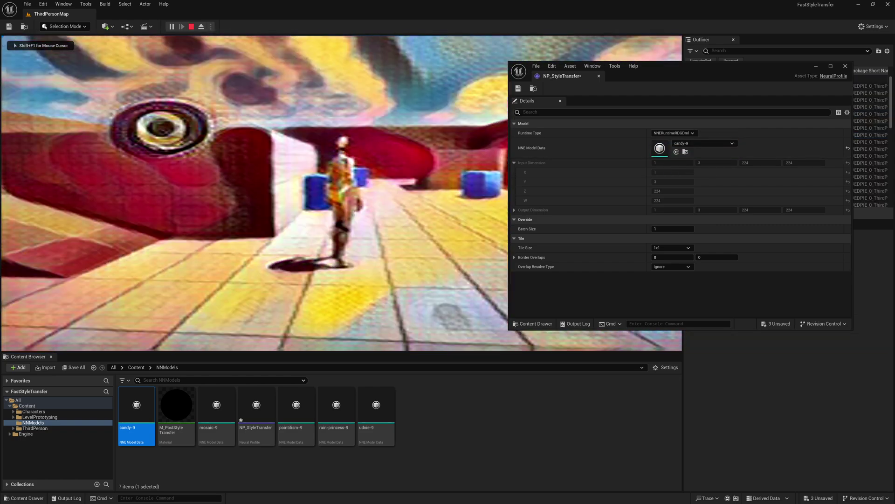
pyautogui.hotkey('shift', 'F1')
# Step: Swap in rain-princess-9 during play and run the character around the restyled level
pyautogui.moveTo(346, 412); pyautogui.dragTo(660, 148)
pyautogui.press('w')
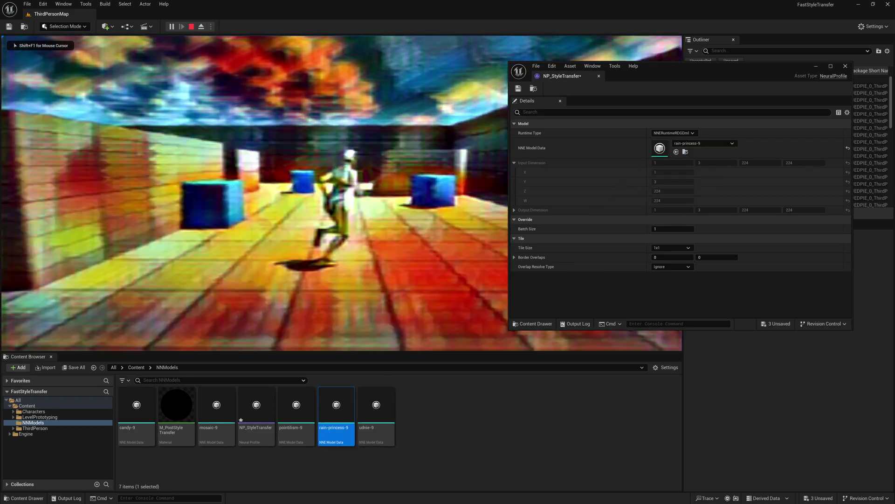
pyautogui.press('w')
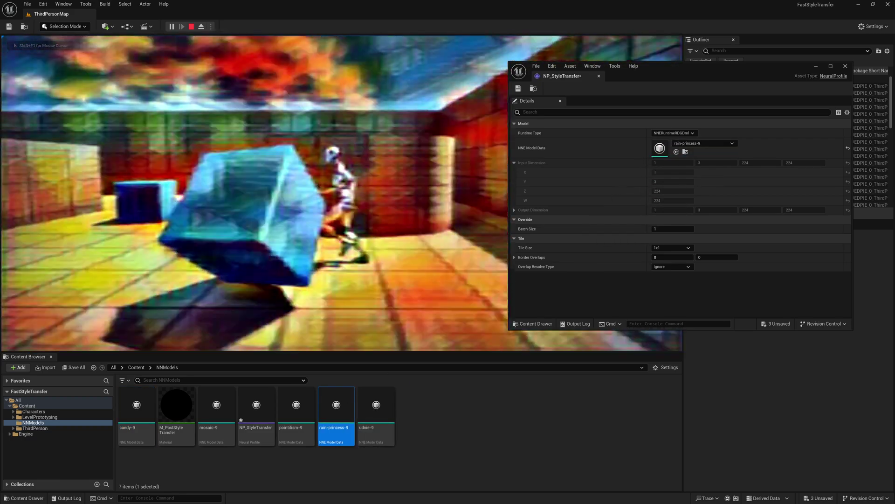
pyautogui.press('w')
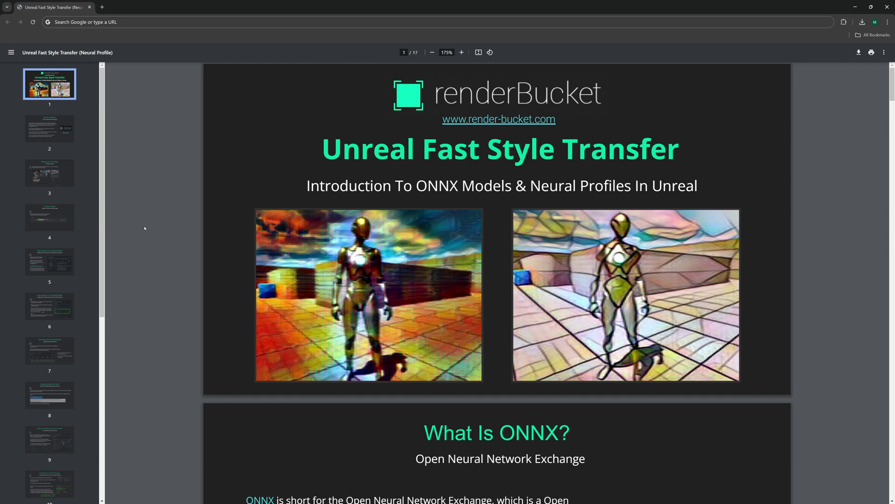
# Step: Scroll the PDF past 'What Is ONNX?' to page 3, 'Setting Up Our Project'
pyautogui.scroll(-3, 145, 228)
pyautogui.scroll(-4, 145, 228)
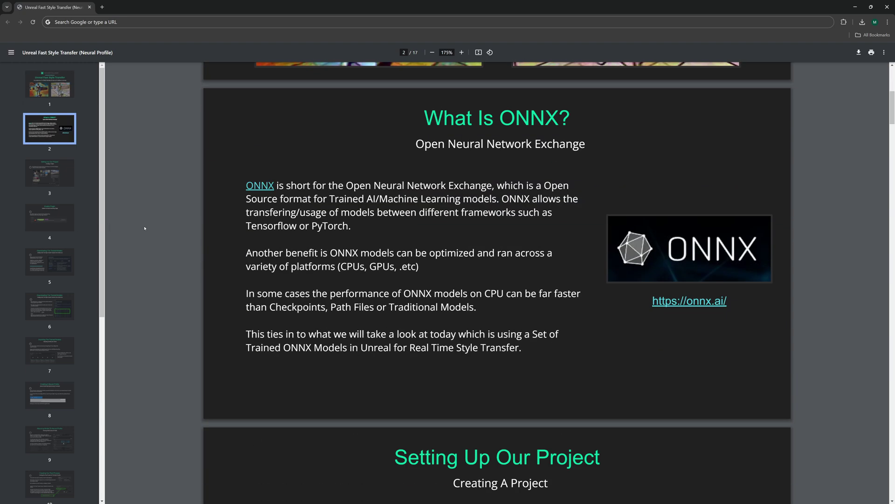
pyautogui.scroll(-5, 145, 228)
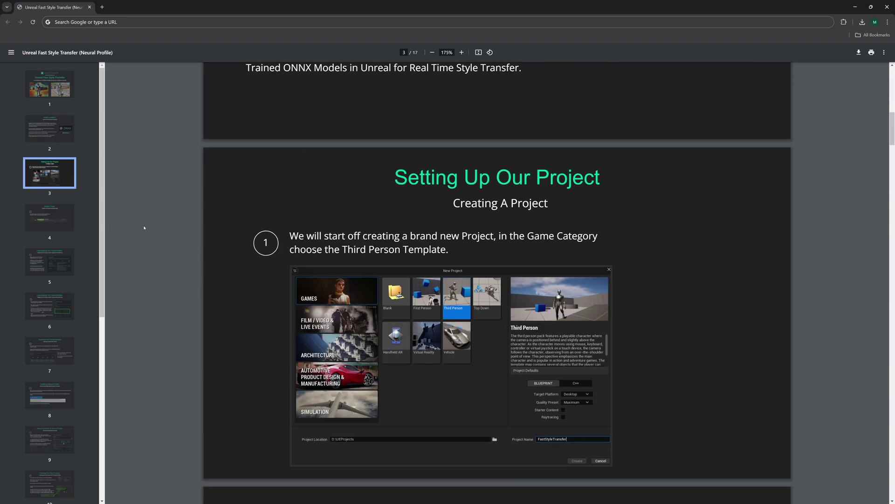